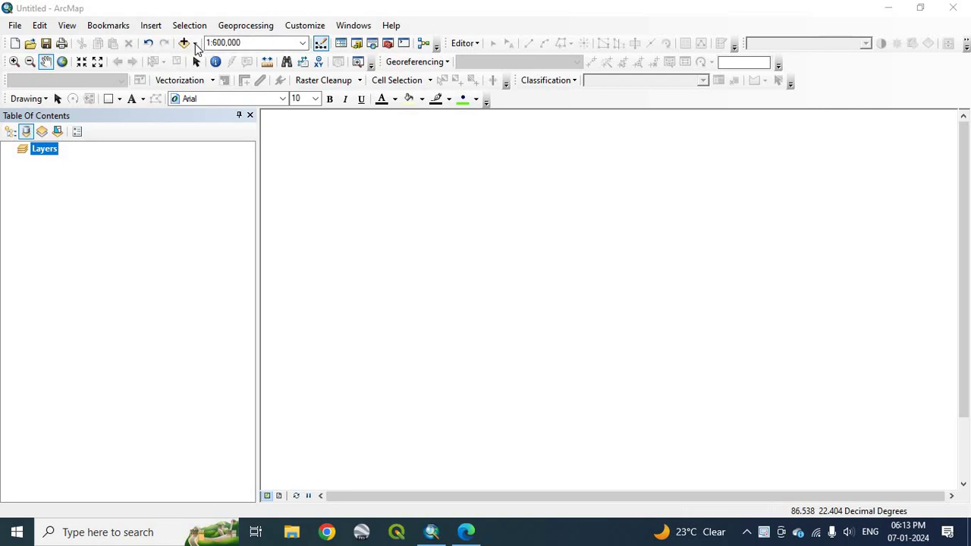
Add the basin_aoi.shp shapefile from the Watershed folder to the map
left_click(195, 45)
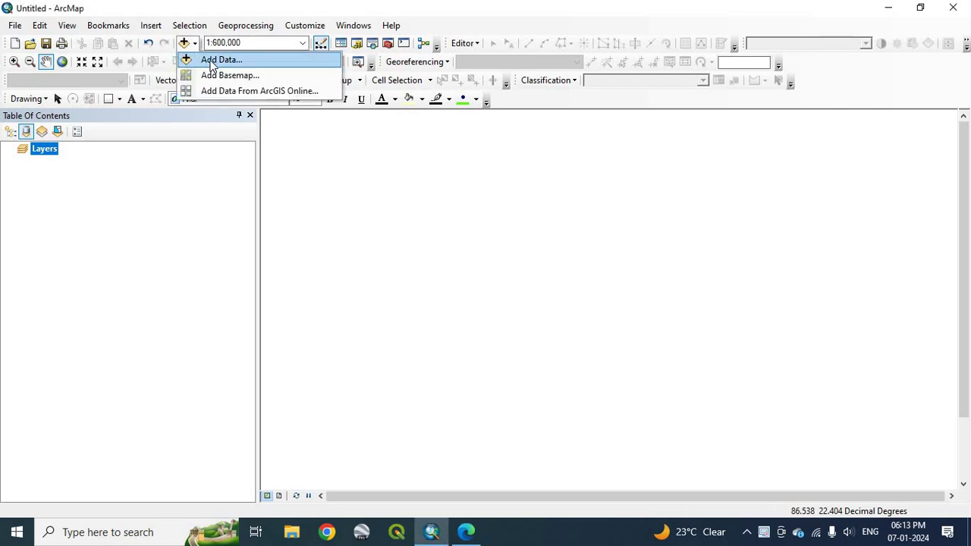
left_click(211, 61)
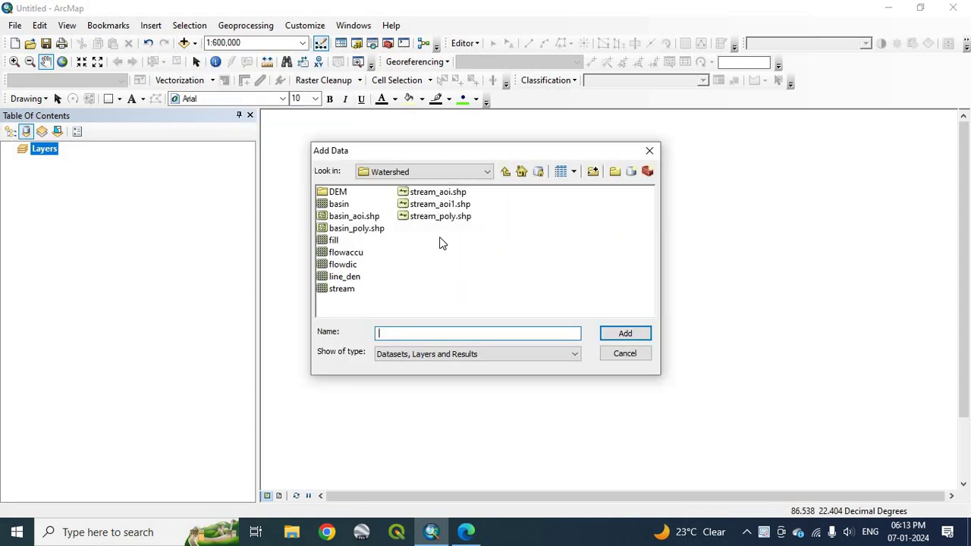
left_click(358, 218)
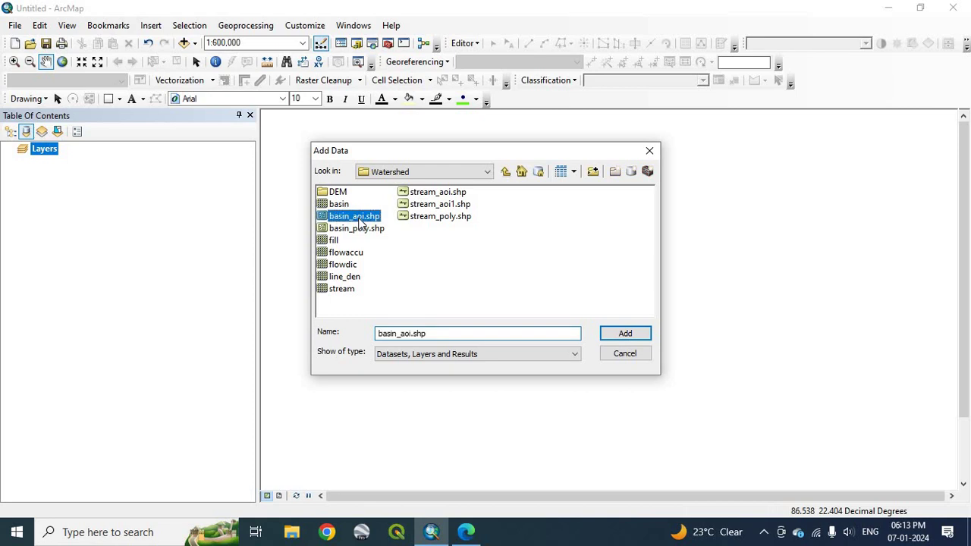
left_click(611, 333)
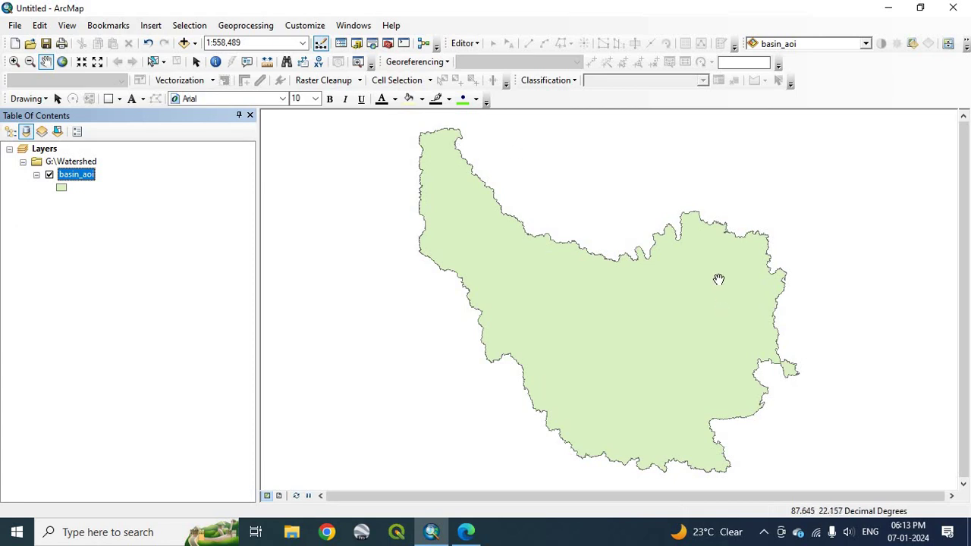
Change the basin_aoi layer's symbol to the Hollow style so only its outline is drawn
double_click(60, 189)
left_click(342, 238)
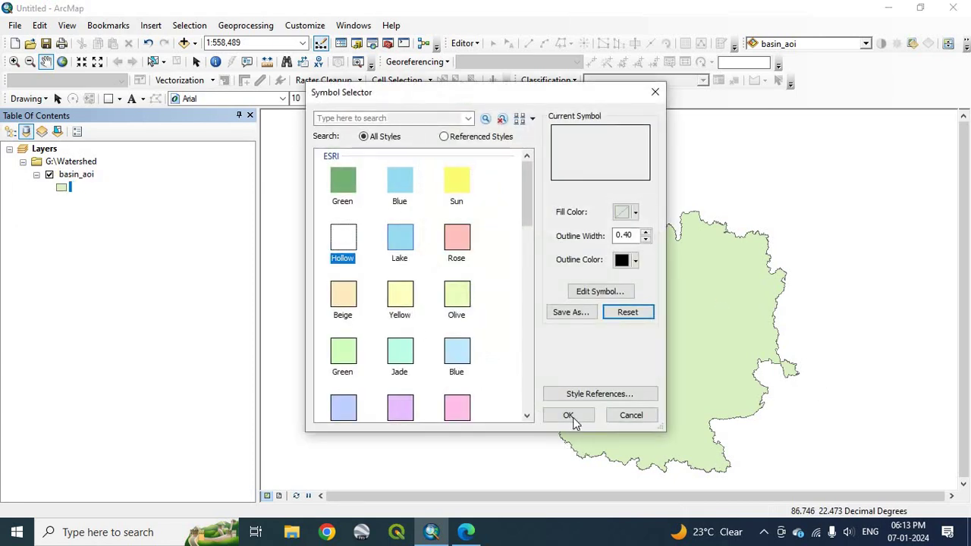
left_click(571, 418)
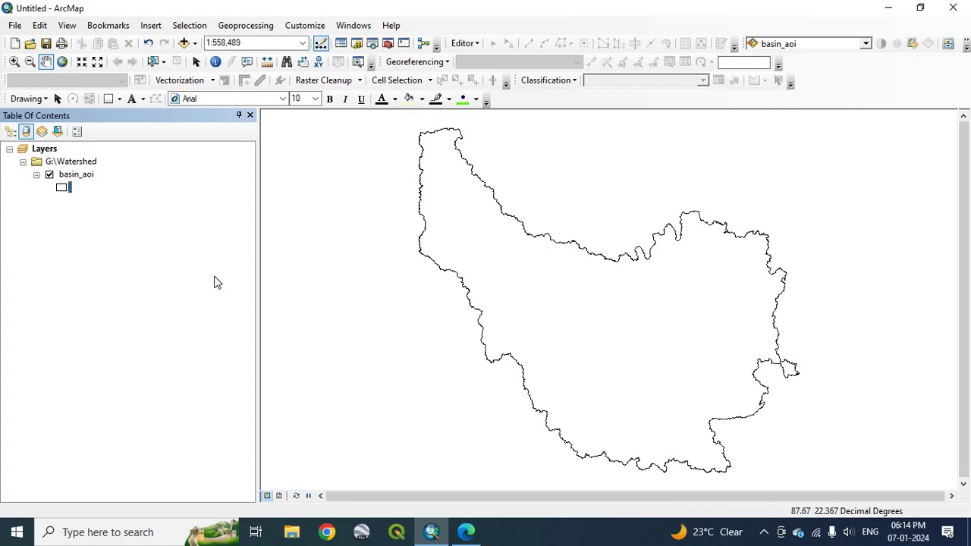
Add the stream_aoi1.shp shapefile from the Watershed folder to the map
left_click(194, 43)
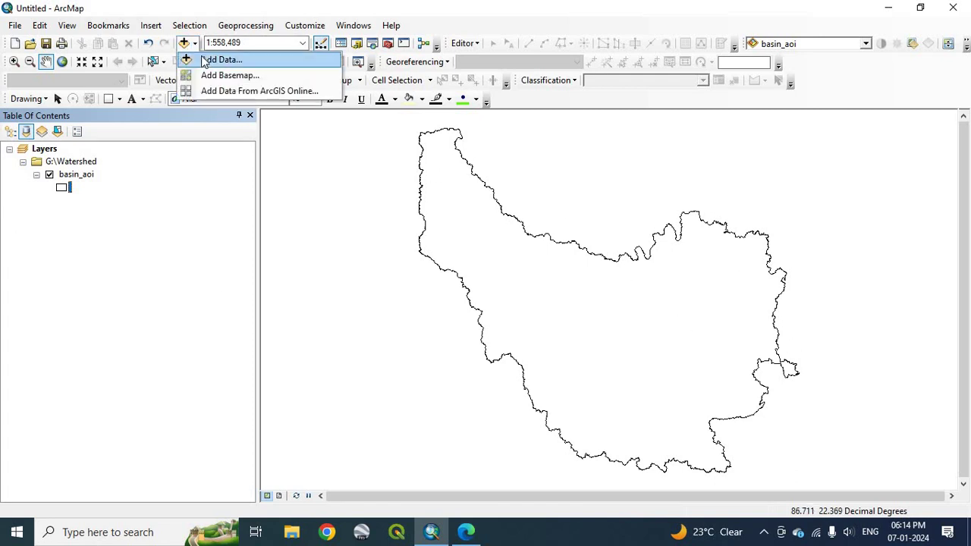
left_click(201, 60)
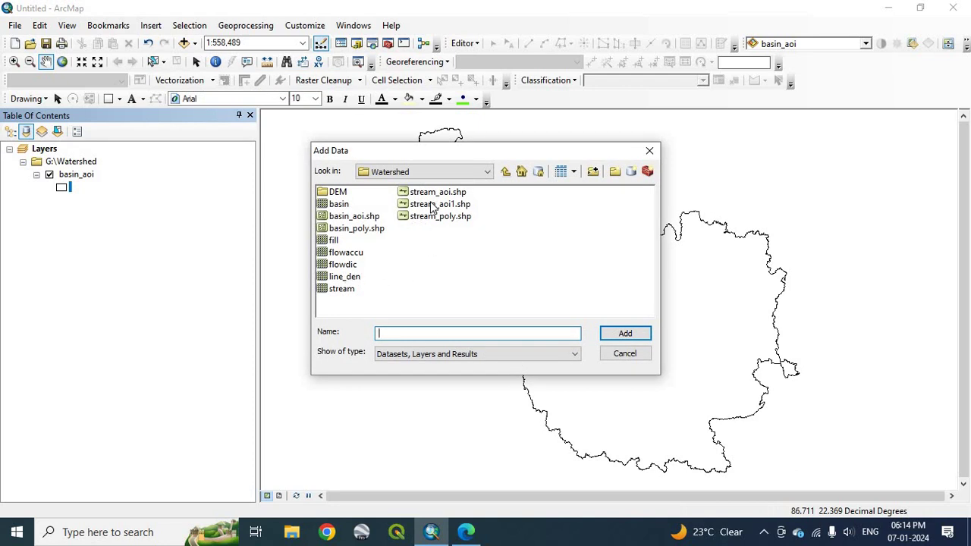
left_click(432, 205)
left_click(620, 334)
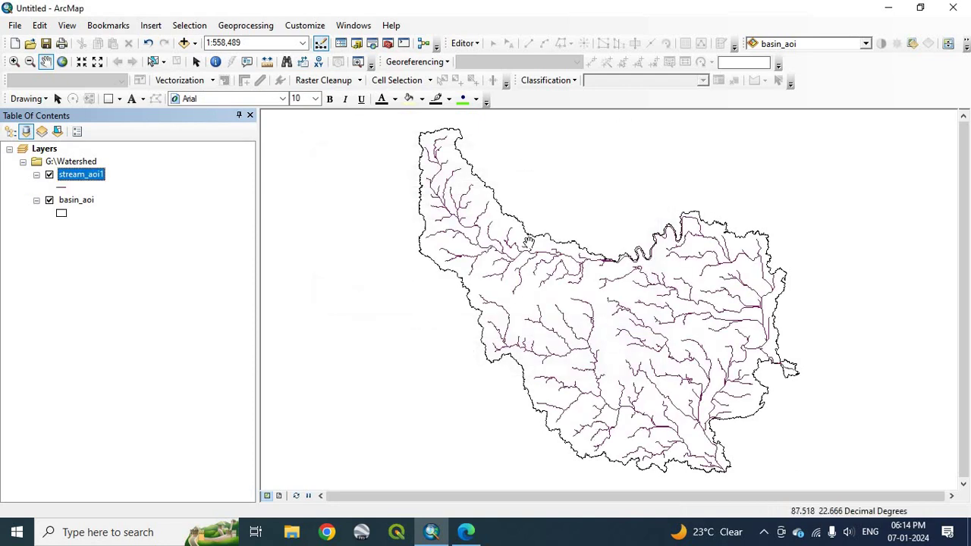
Recolor the stream_aoi1 line symbol to blue
left_click(64, 187)
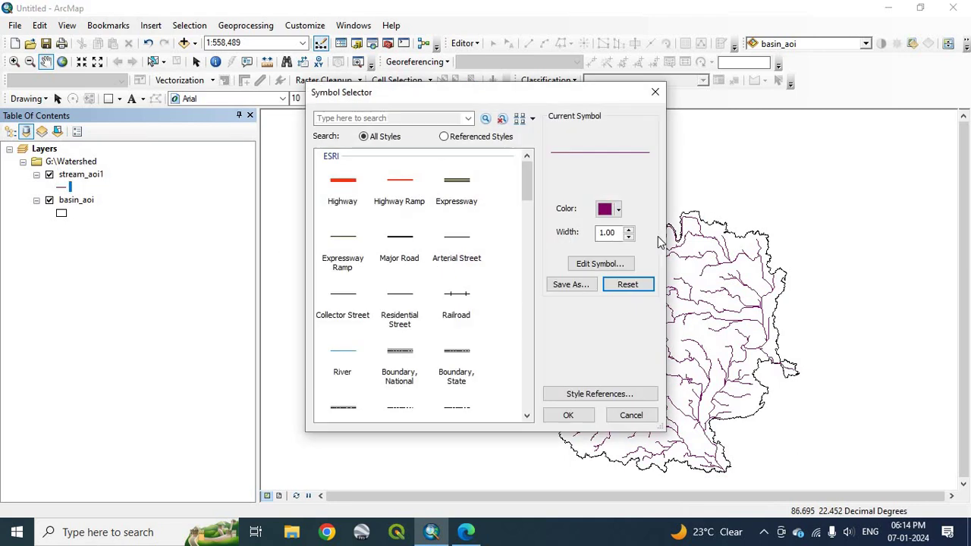
left_click(618, 209)
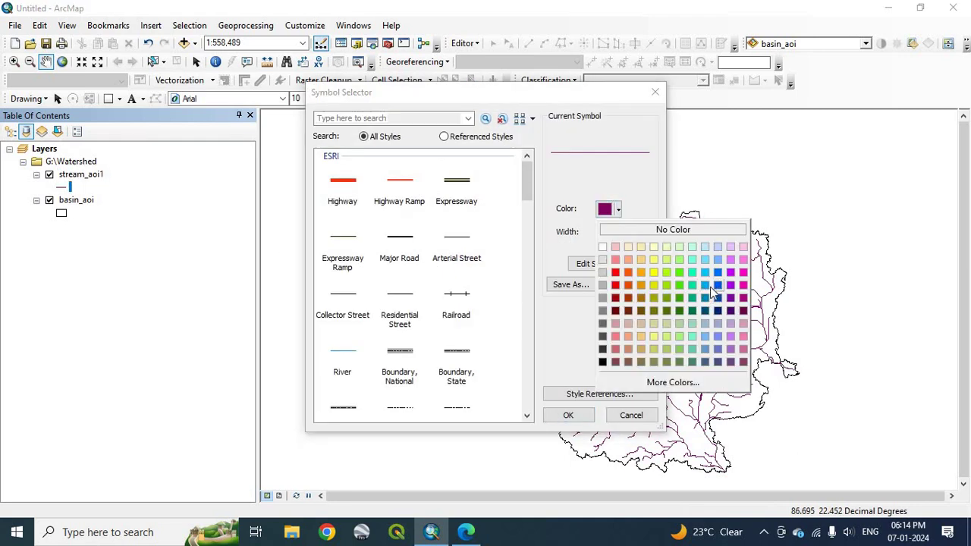
left_click(713, 291)
left_click(568, 414)
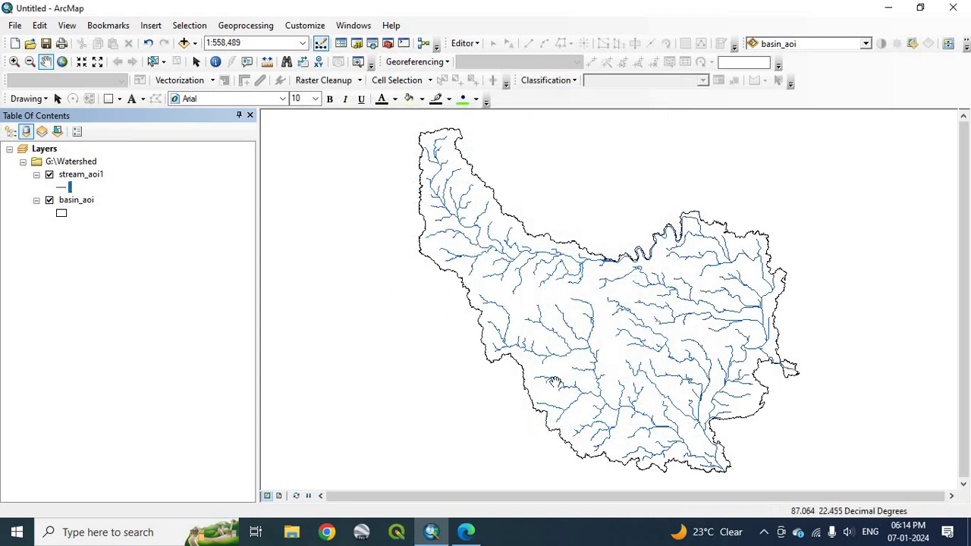
Delete the existing area field from the basin_aoi attribute table
scroll(641, 345, "down", 1)
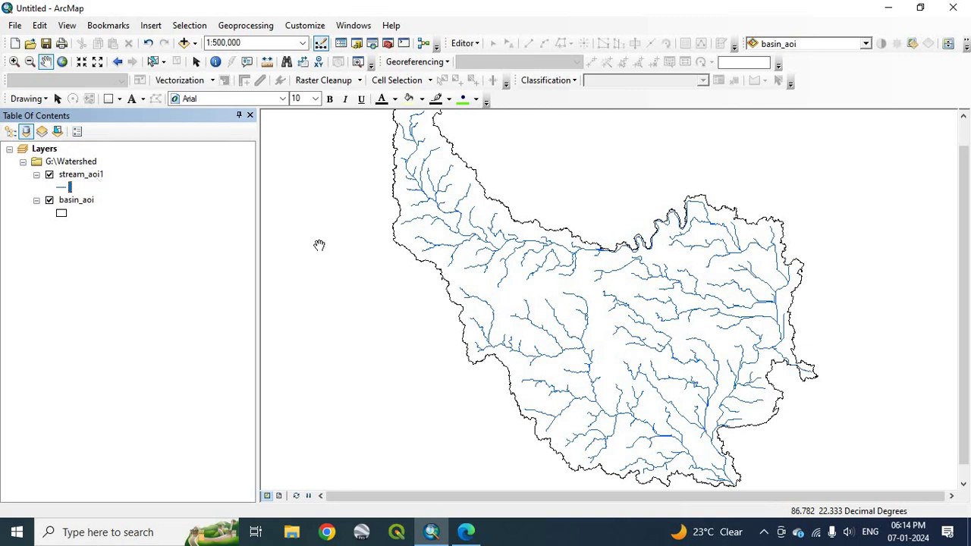
scroll(635, 325, "up", 1)
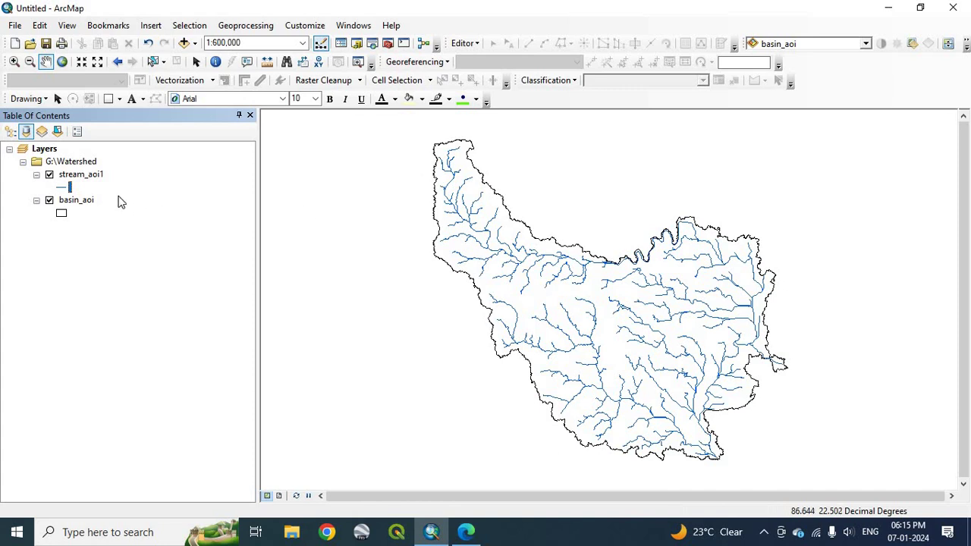
left_click(91, 202)
right_click(91, 202)
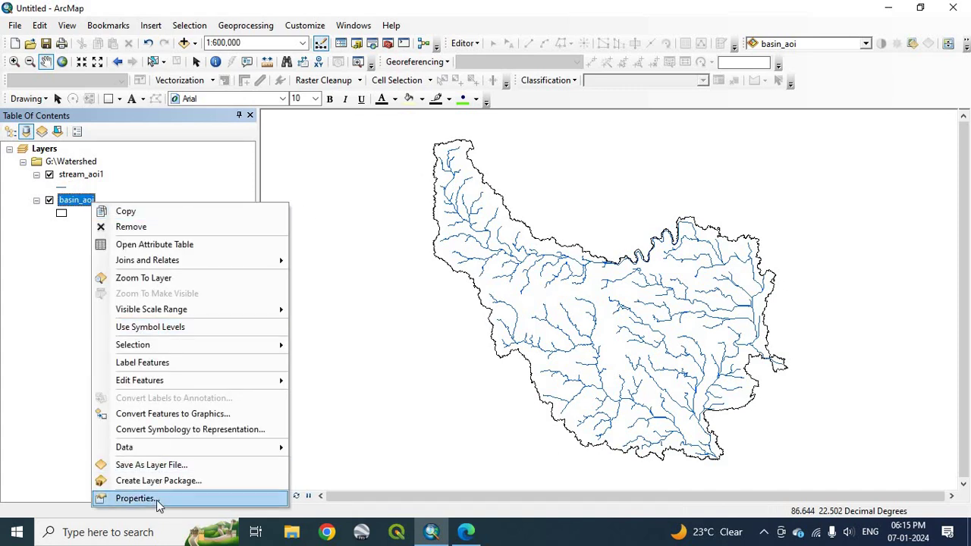
left_click(159, 246)
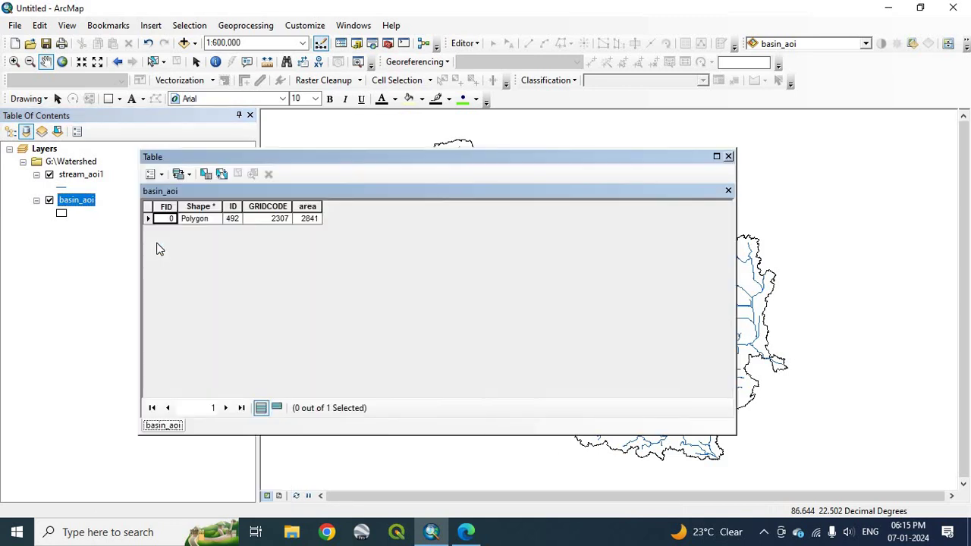
left_click(313, 208)
right_click(316, 211)
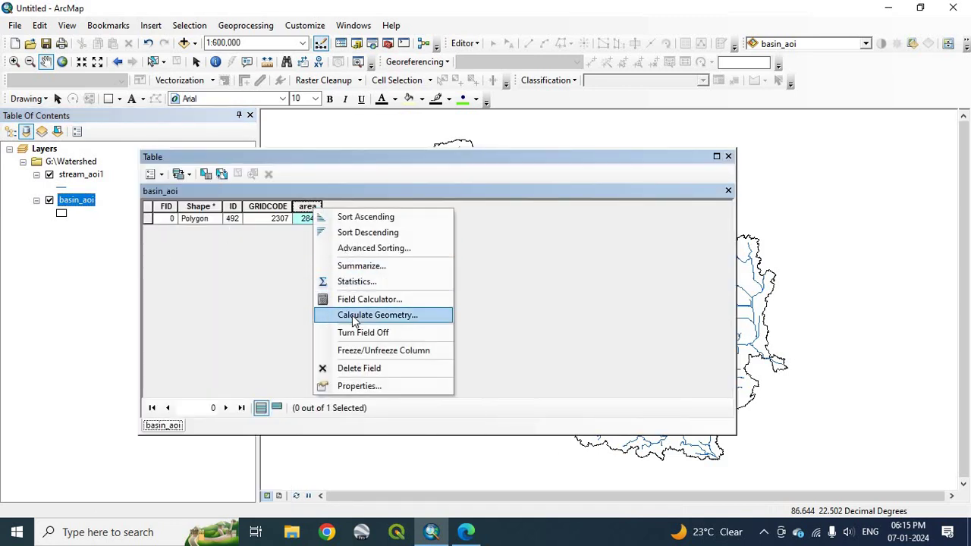
left_click(359, 370)
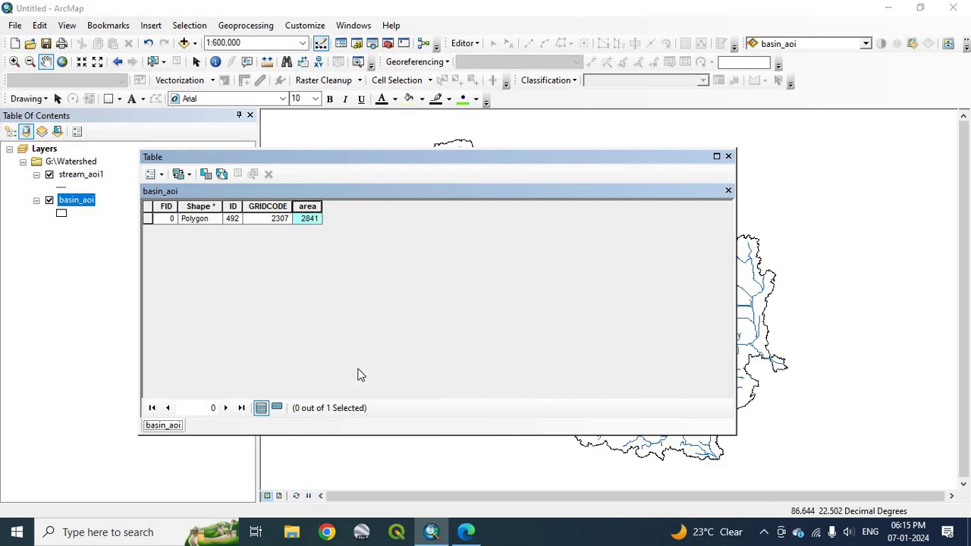
left_click(529, 321)
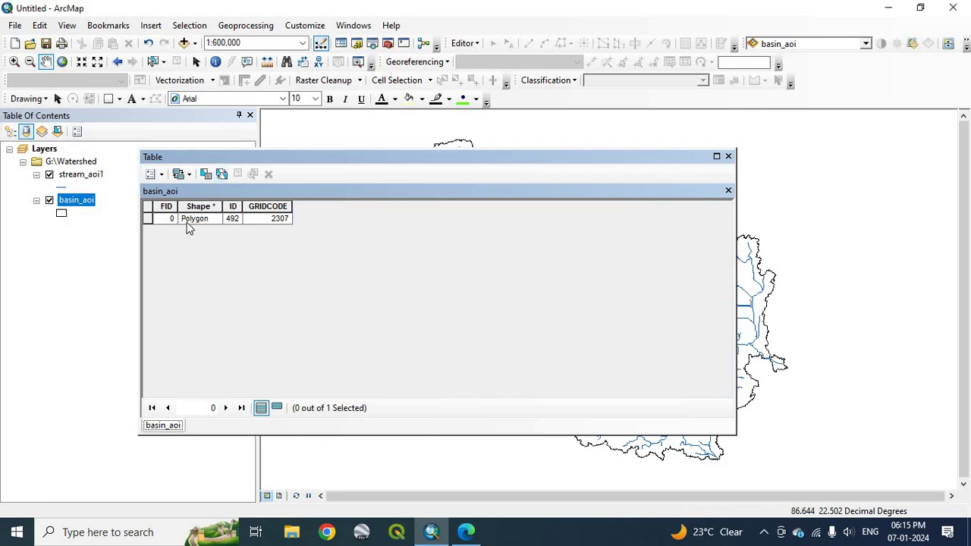
Add a field named Area with the Double type to the basin_aoi attribute table
left_click(161, 174)
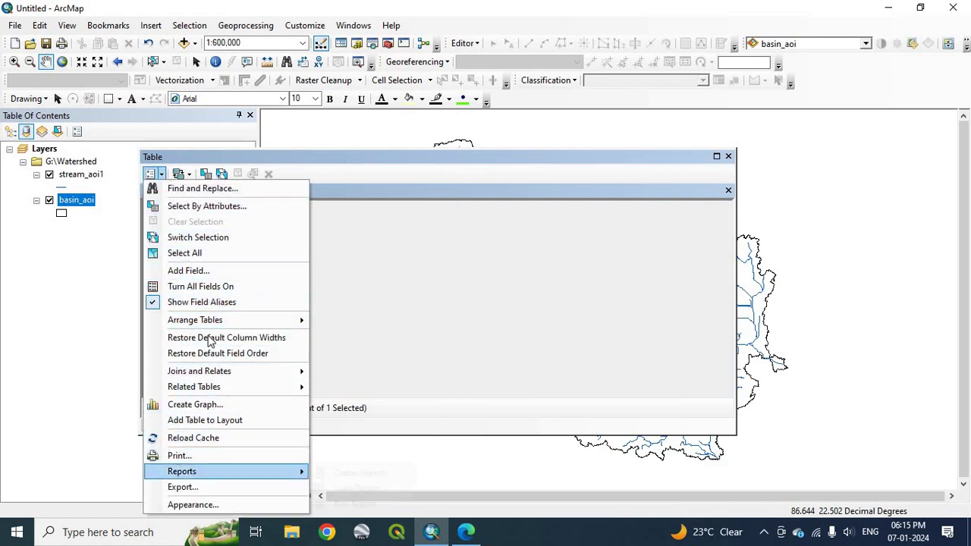
left_click(190, 270)
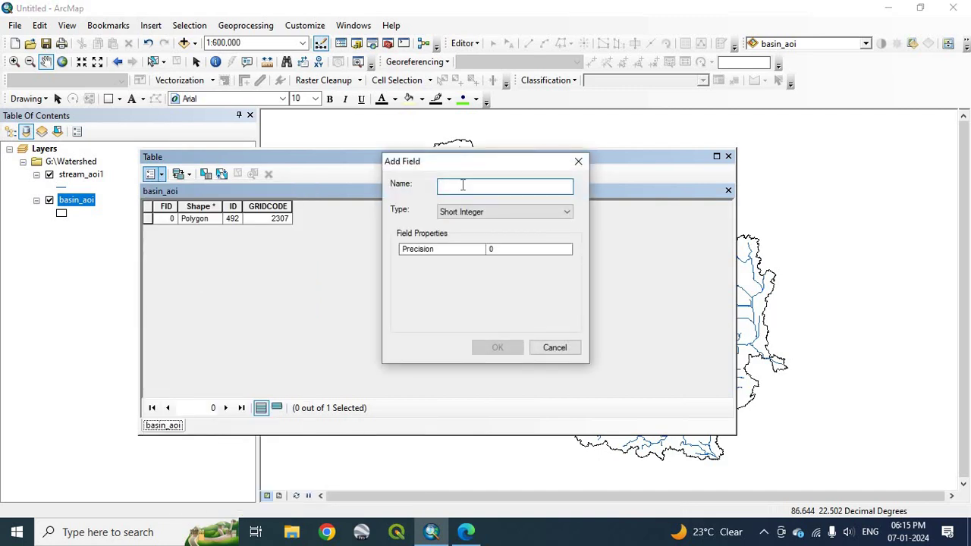
type("Area")
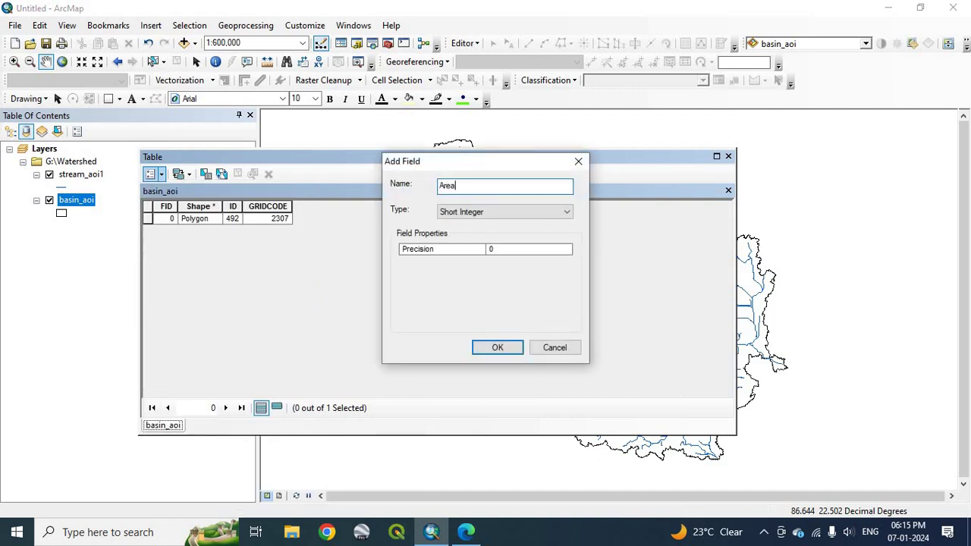
left_click(465, 215)
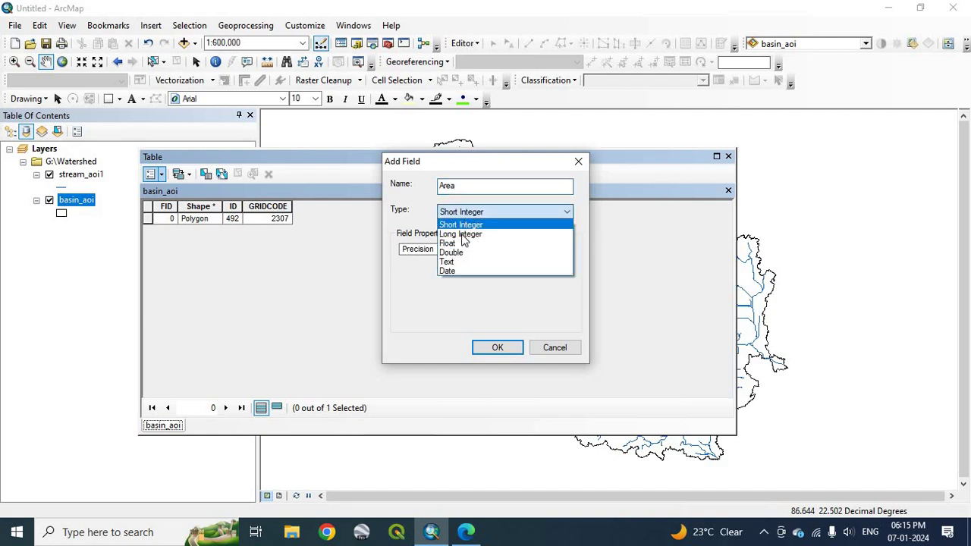
left_click(455, 253)
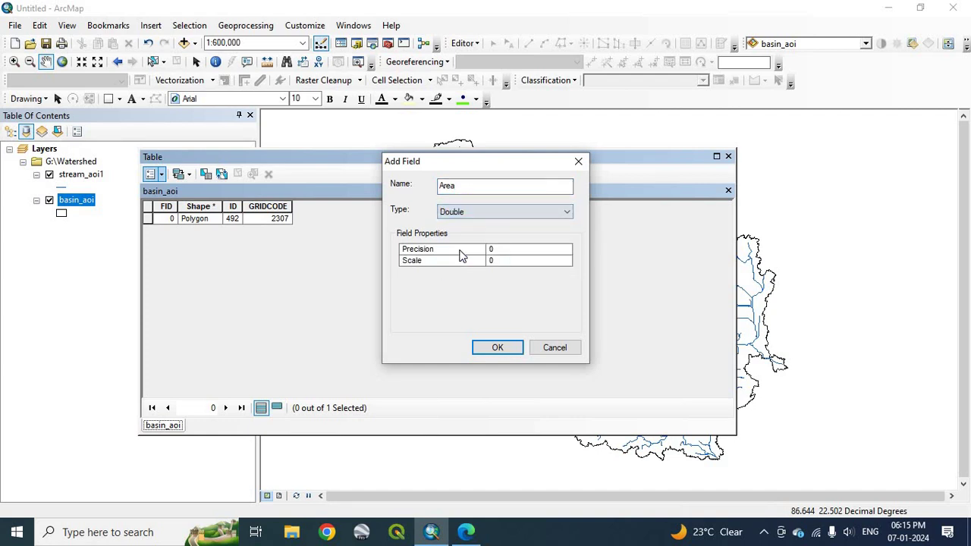
left_click(513, 351)
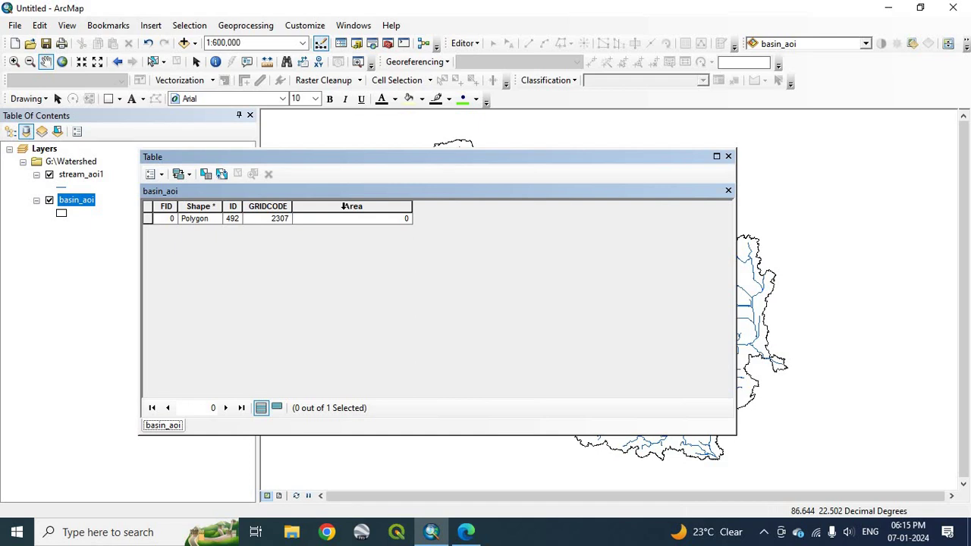
Calculate the basin polygon's area into the Area field in square kilometers, using the data frame's WGS 1984 UTM Zone 45N coordinate system
left_click(343, 205)
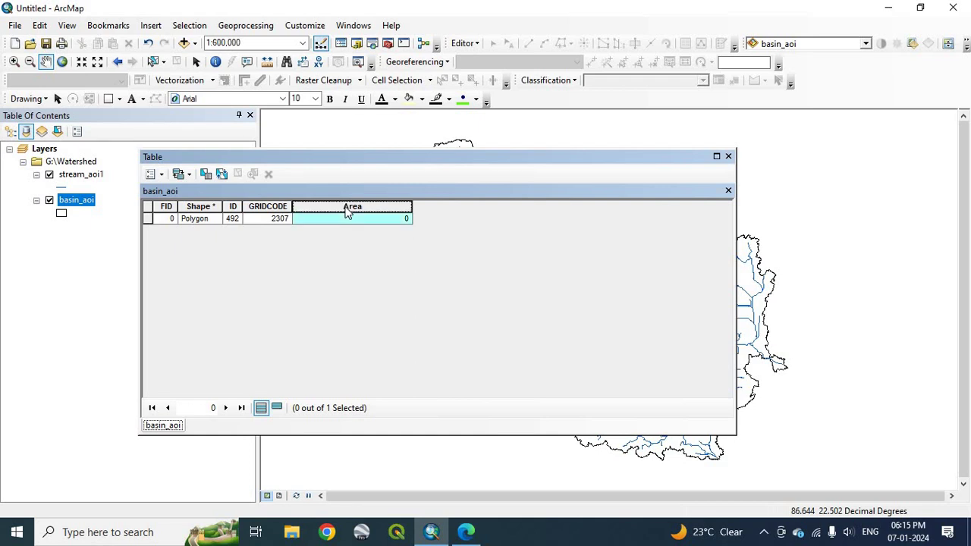
right_click(347, 212)
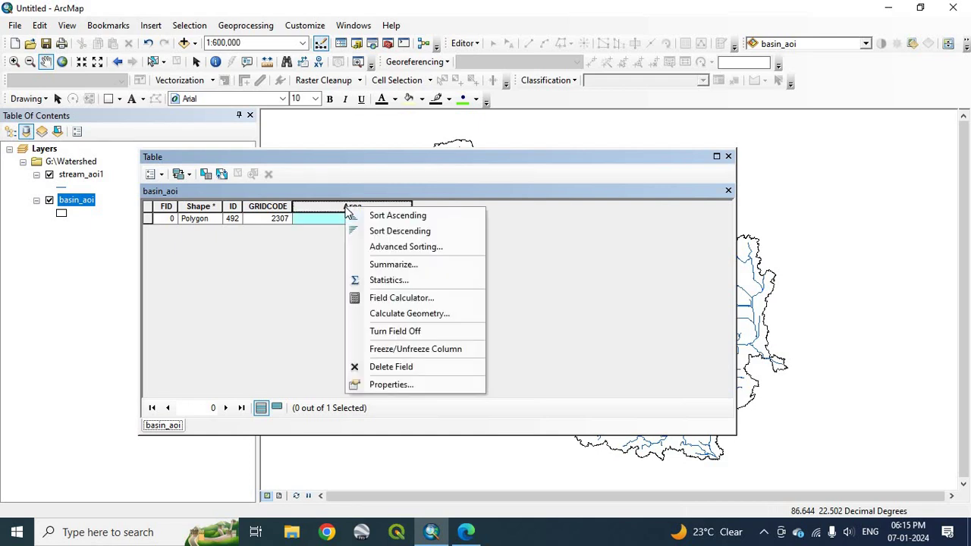
left_click(392, 315)
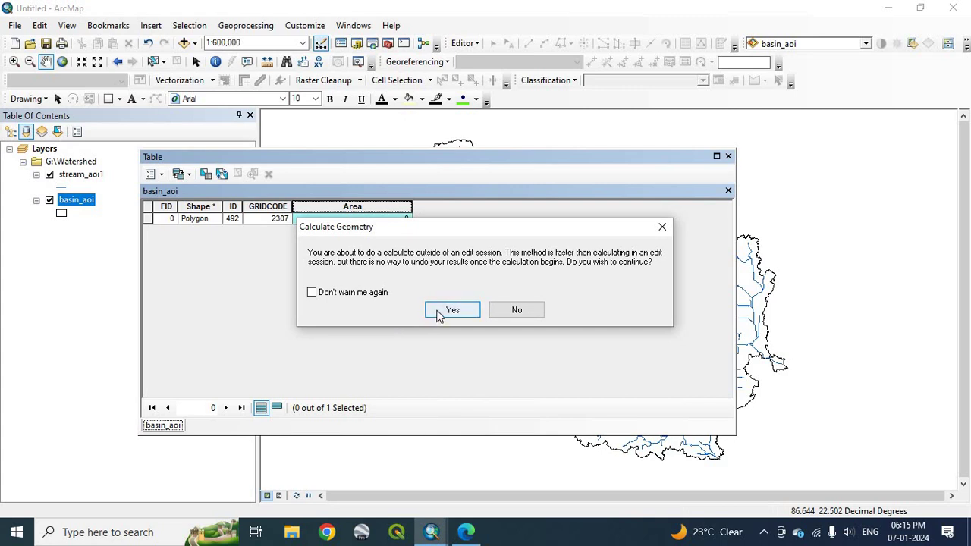
left_click(448, 310)
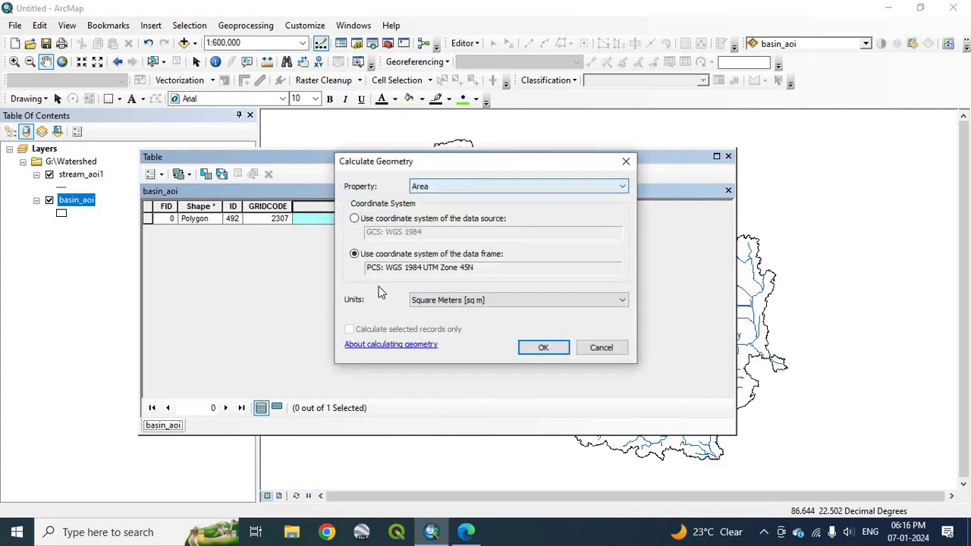
left_click(485, 301)
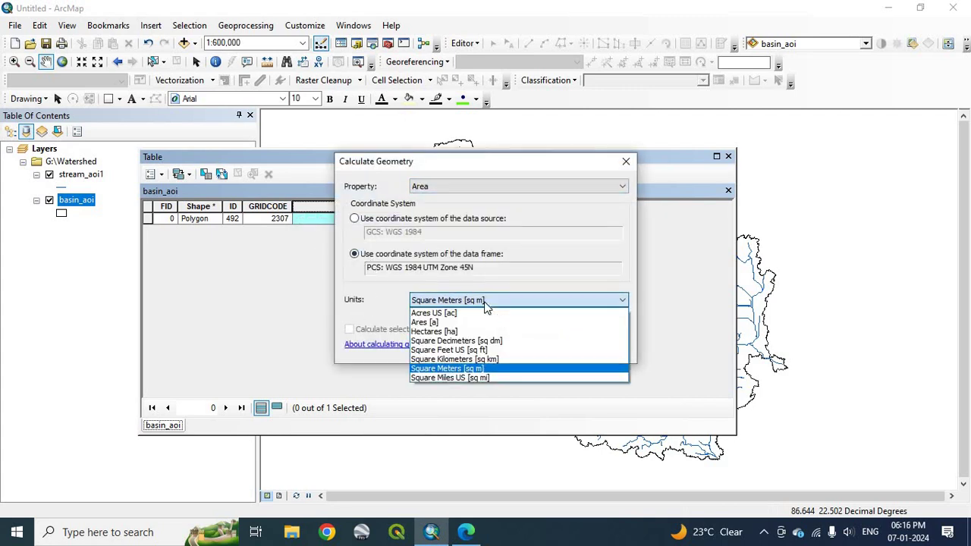
left_click(493, 358)
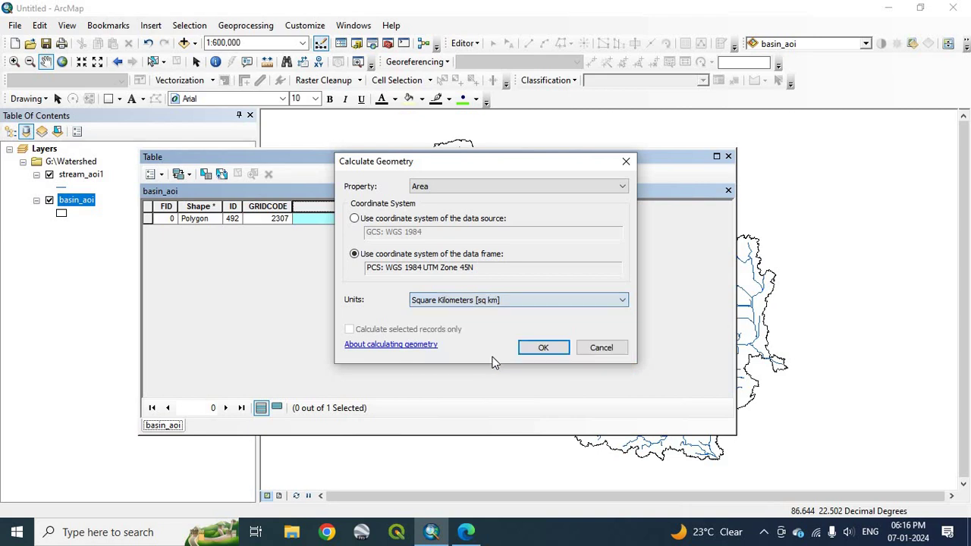
left_click(542, 348)
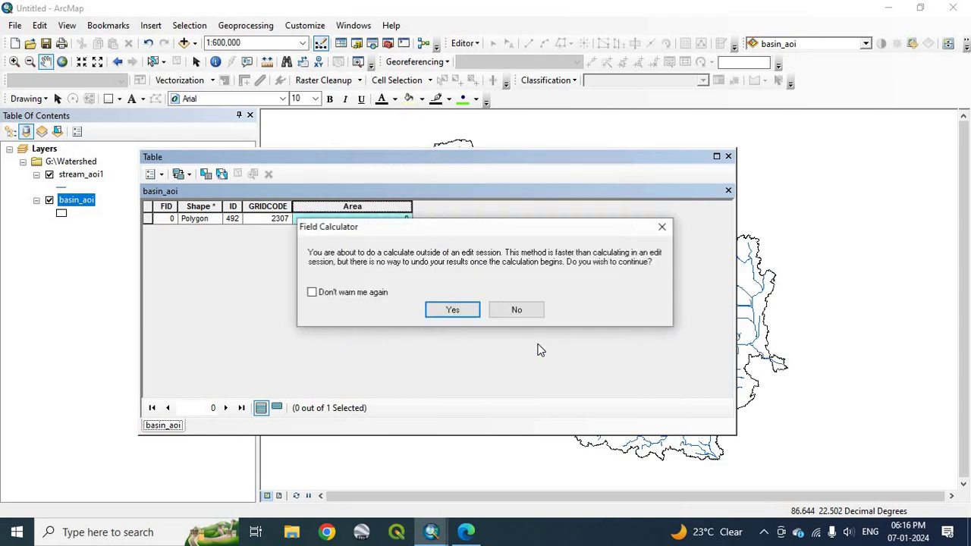
left_click(471, 316)
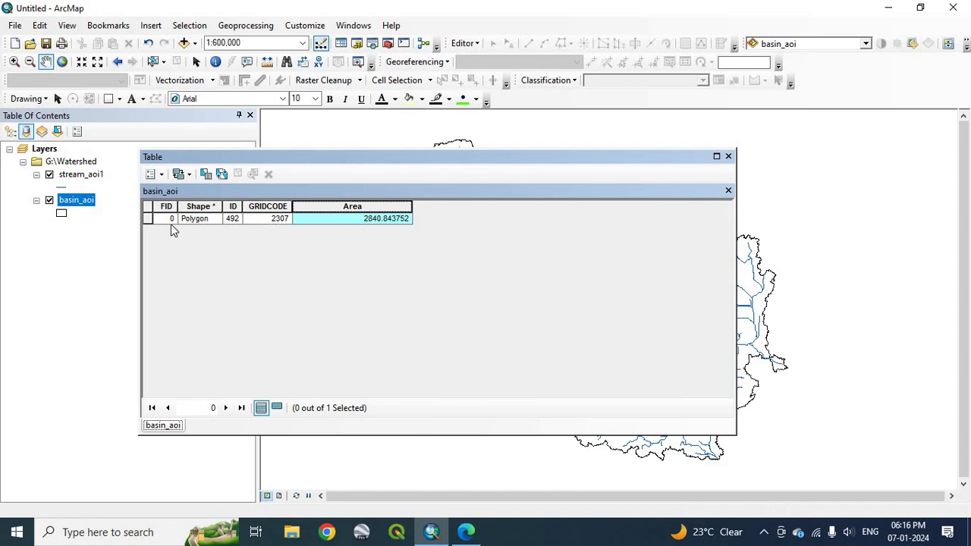
Hide the stream_aoi1 layer and reposition the basin_aoi attribute table over the map
left_click(50, 175)
left_click_drag(511, 156, 289, 296)
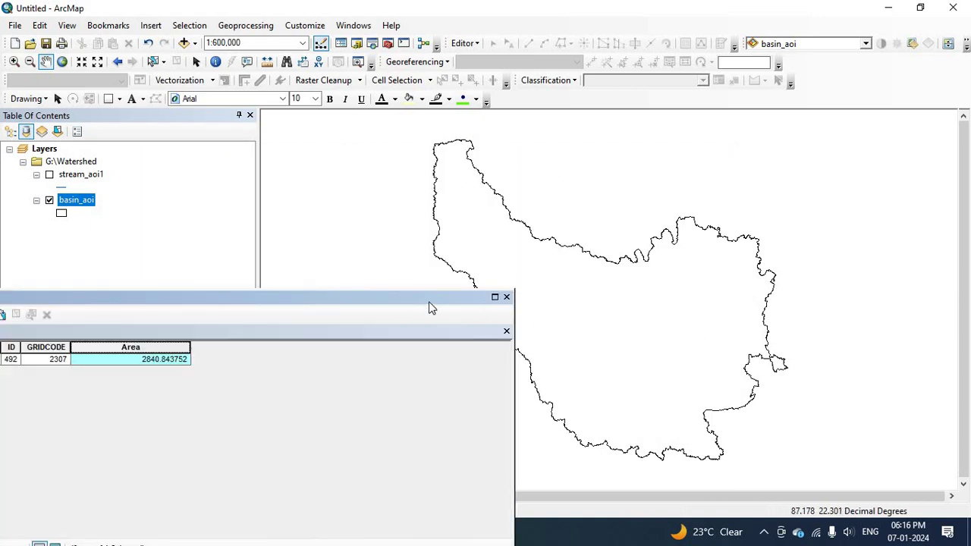
left_click_drag(428, 301, 597, 209)
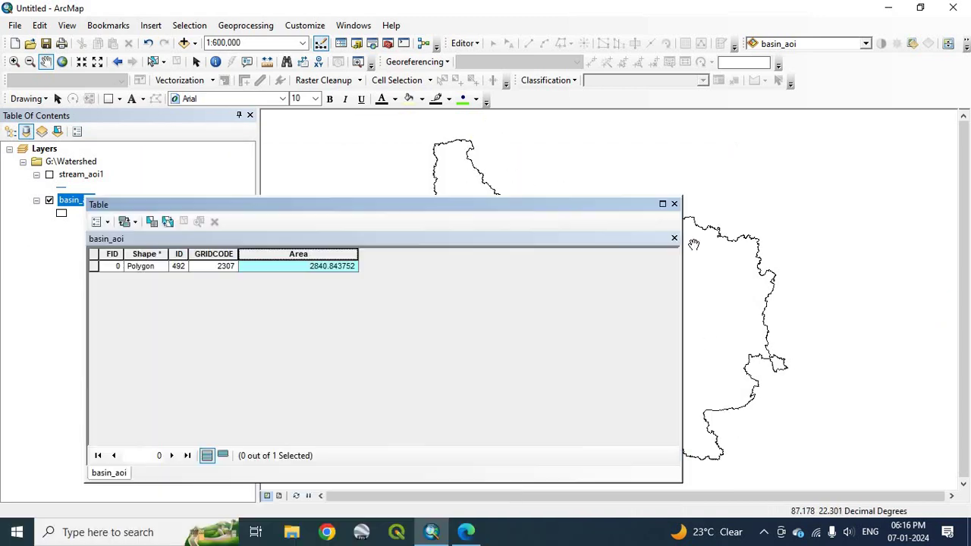
Close the basin_aoi table, show the stream_aoi1 layer again, and open its attribute table
left_click(674, 204)
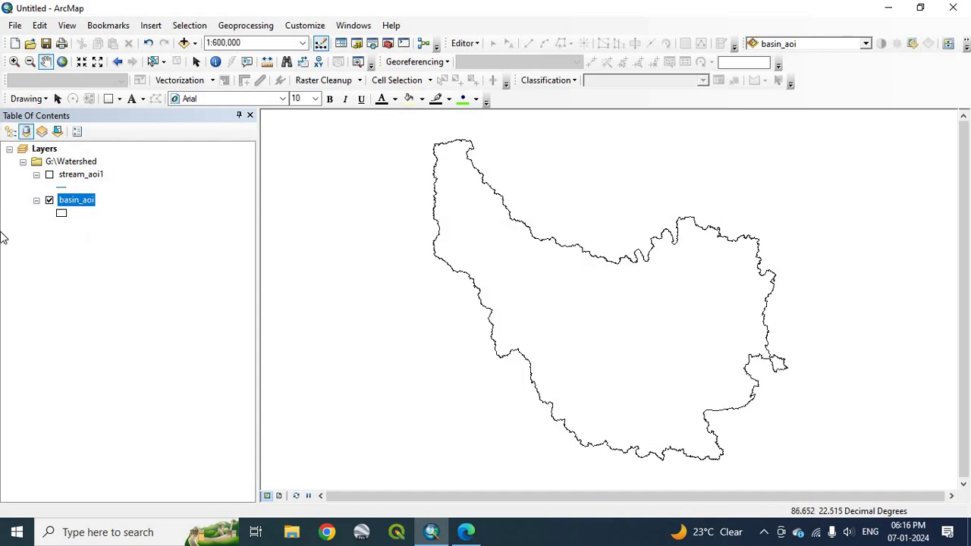
left_click(49, 175)
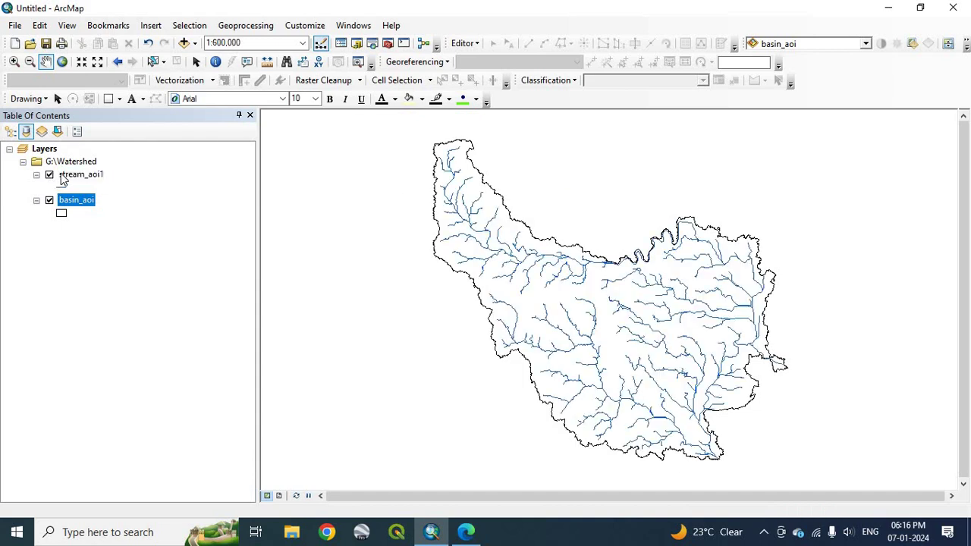
left_click(63, 176)
right_click(62, 176)
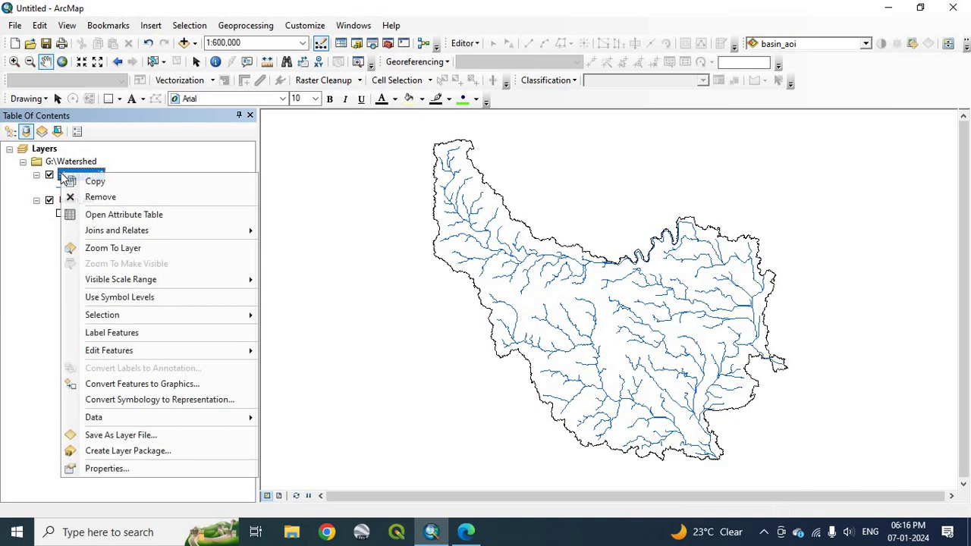
left_click(87, 220)
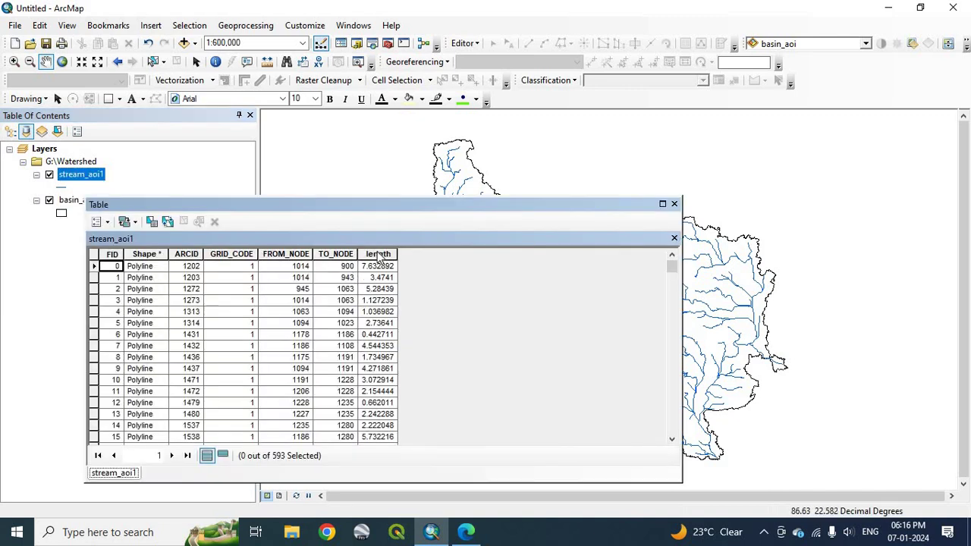
Delete the existing length field from the stream_aoi1 attribute table and move the table window higher over the map
left_click(379, 257)
right_click(379, 256)
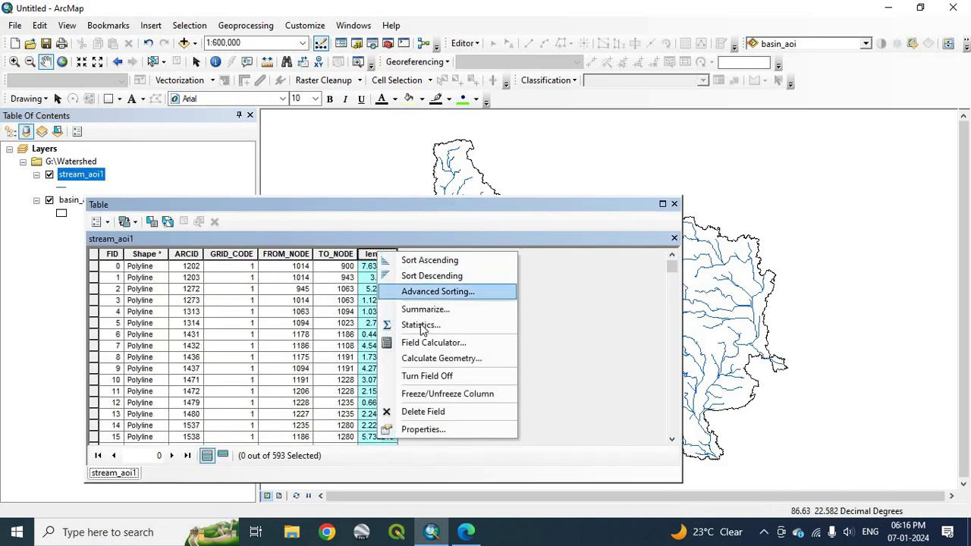
left_click(422, 412)
left_click(531, 319)
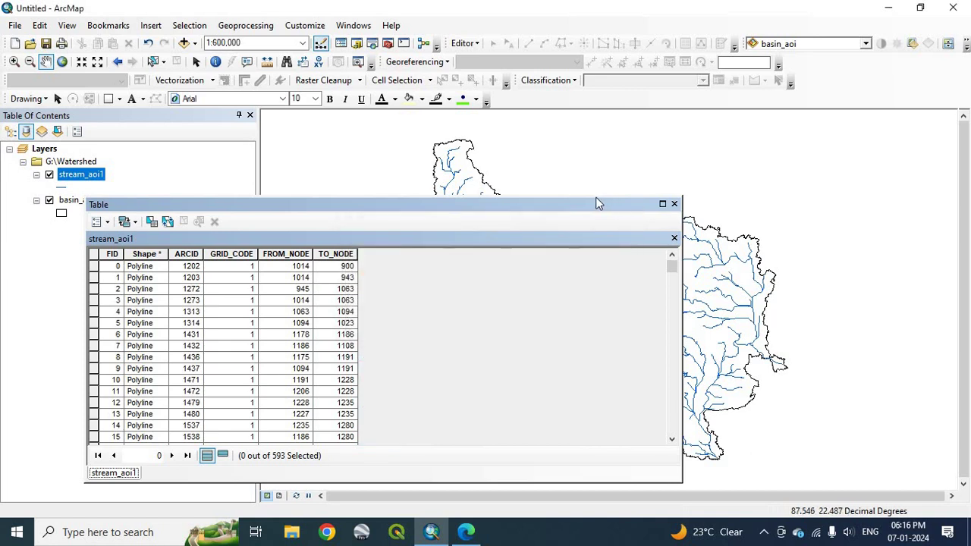
left_click_drag(597, 203, 652, 103)
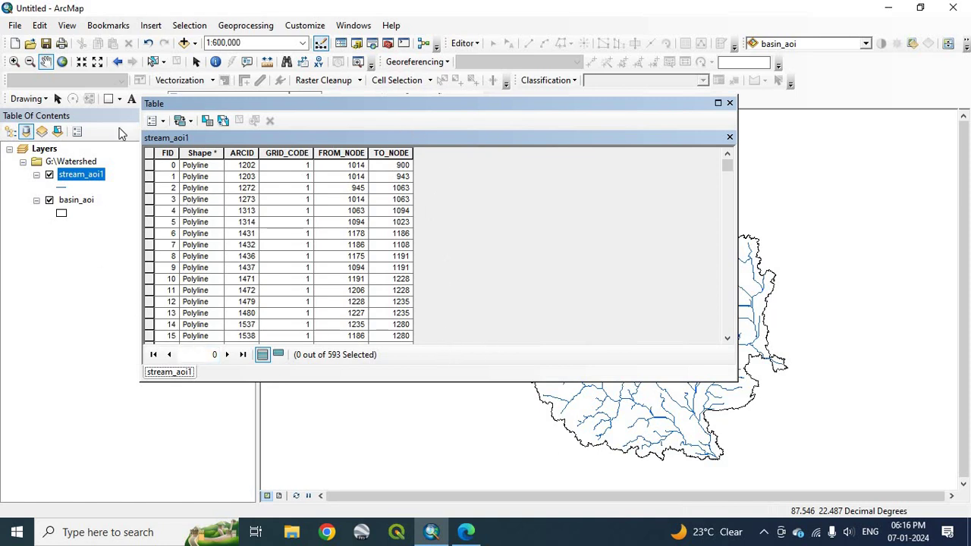
Add a Double field named "Drainge length" to the stream_aoi1 table, accepting the automatic rename to Drainge_le
left_click(163, 123)
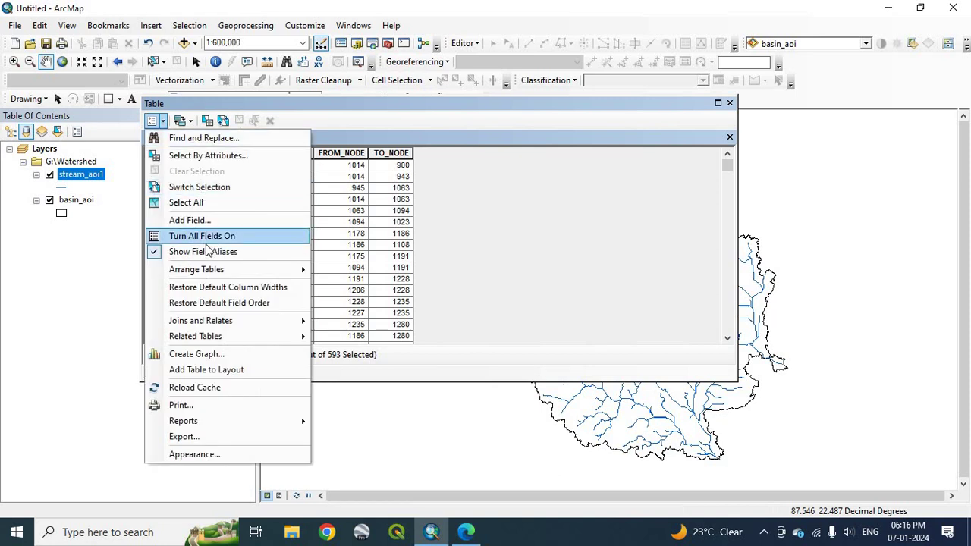
left_click(182, 220)
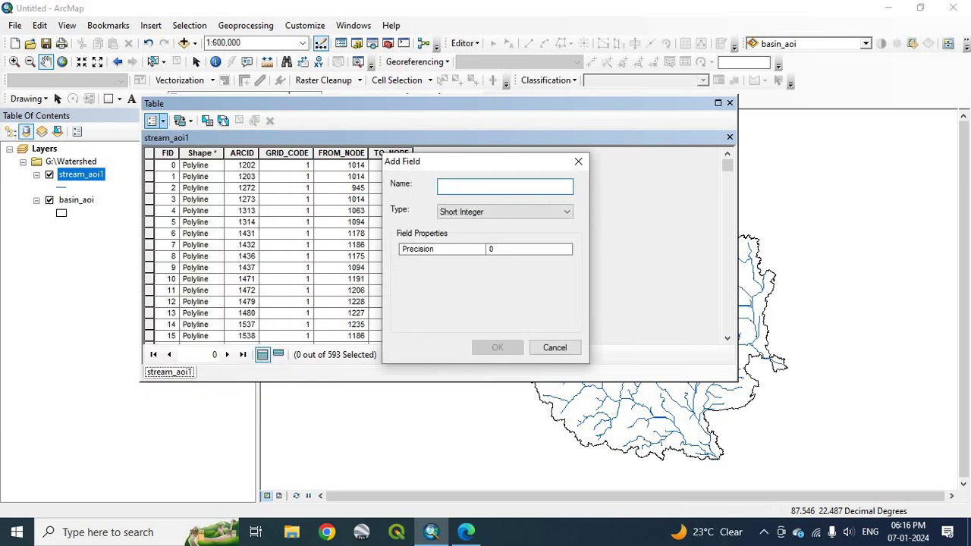
type("Drainge length")
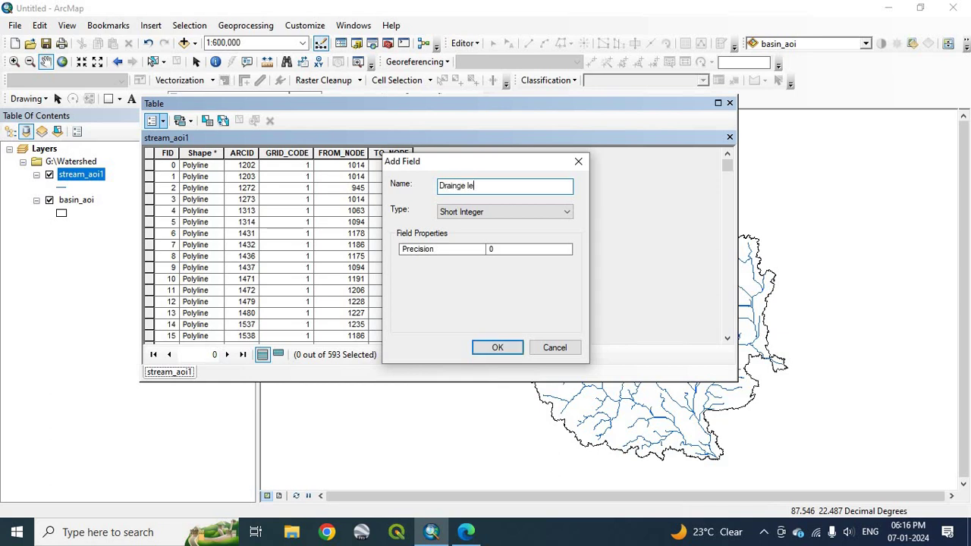
left_click(472, 212)
left_click(464, 252)
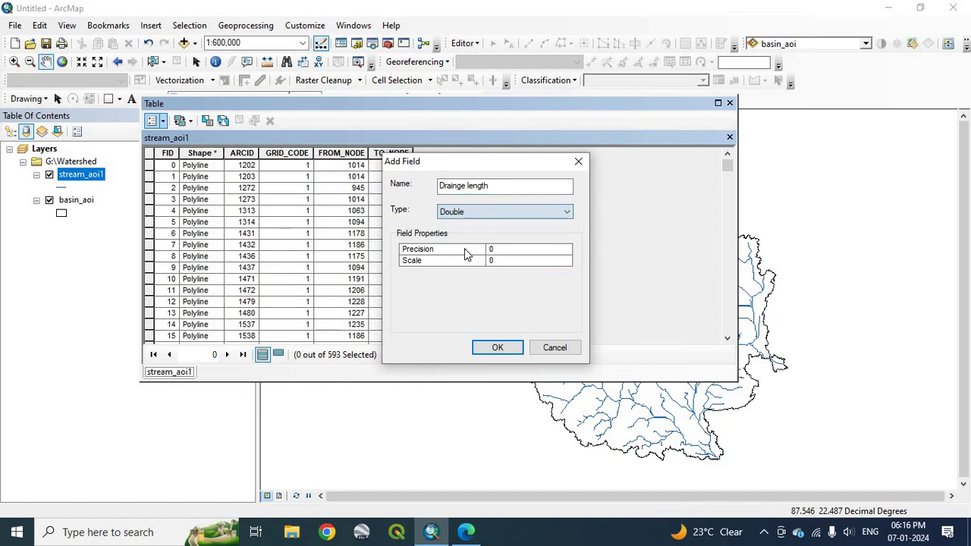
left_click(514, 350)
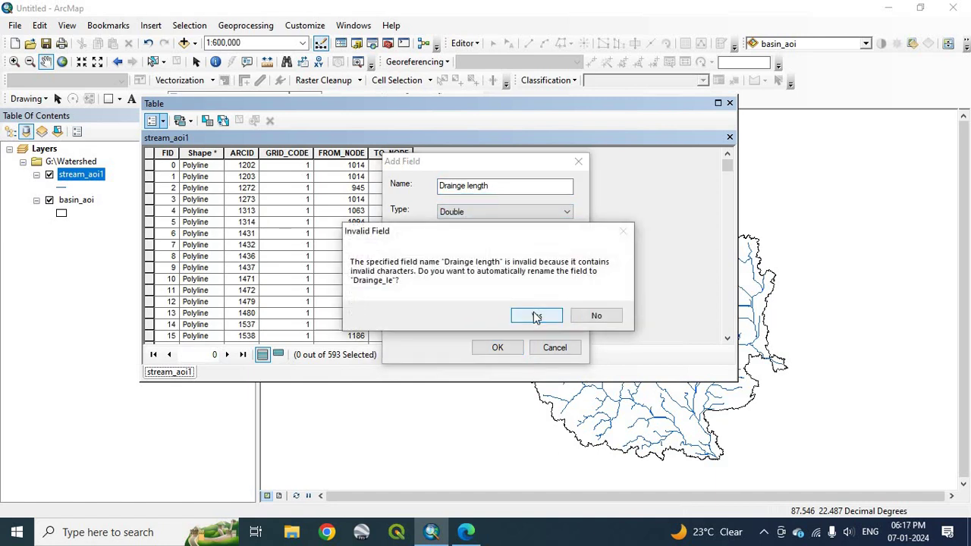
left_click(536, 316)
Calculate stream lengths into the Drainge_le field in kilometers, using the data frame's WGS 1984 UTM Zone 45N coordinate system, and review the values
left_click(475, 154)
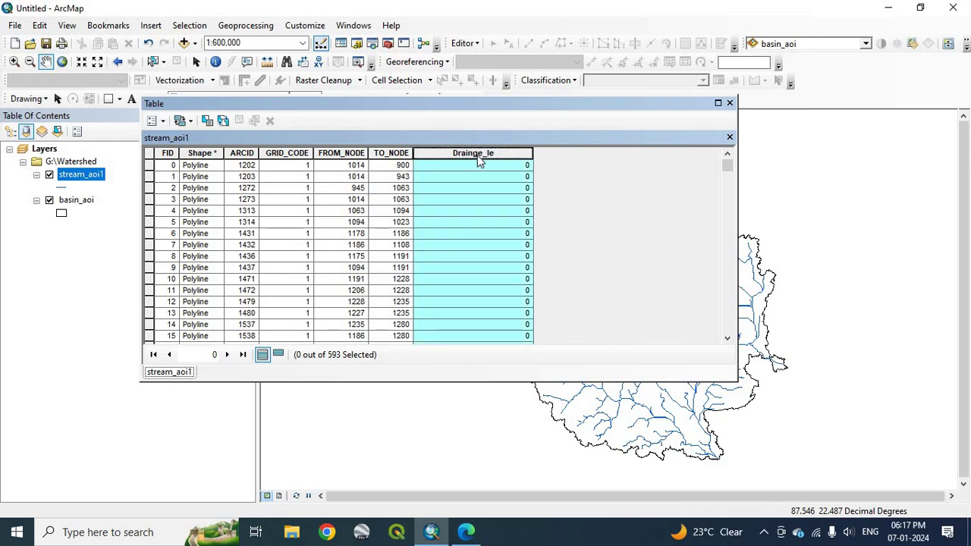
right_click(479, 160)
left_click(525, 263)
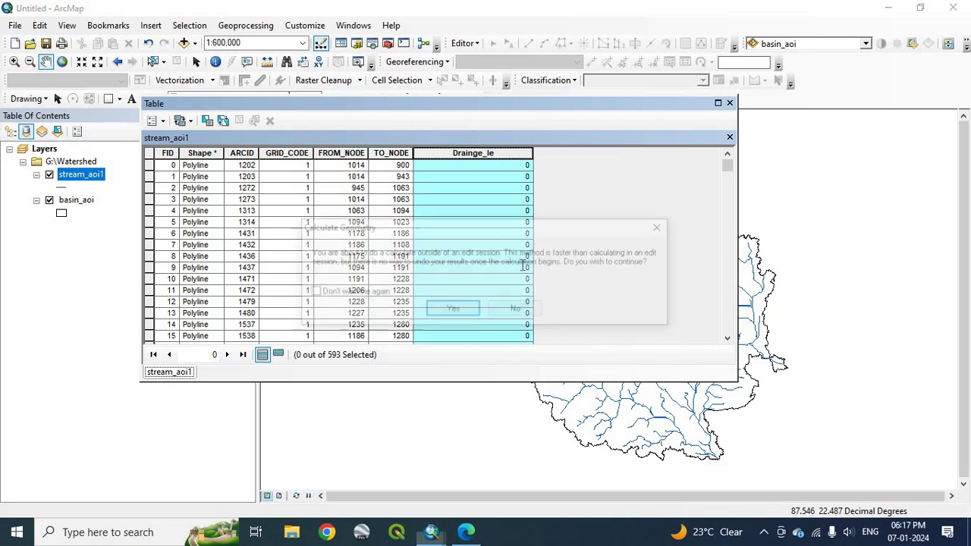
left_click(455, 310)
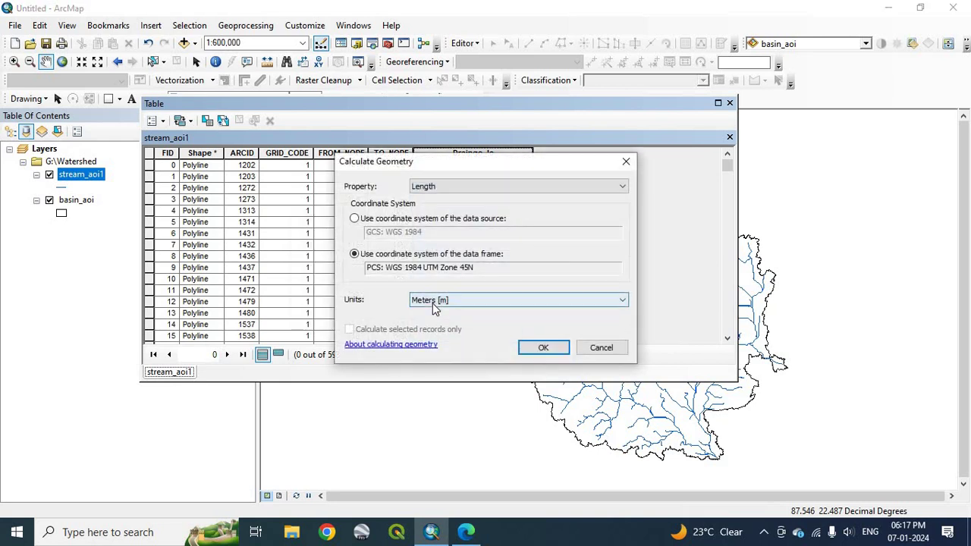
left_click(434, 300)
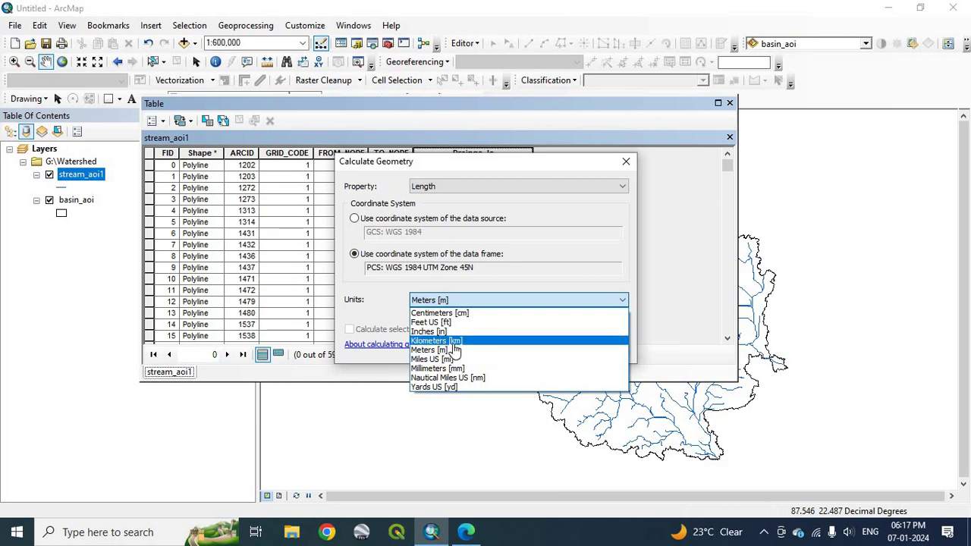
left_click(455, 343)
left_click(531, 347)
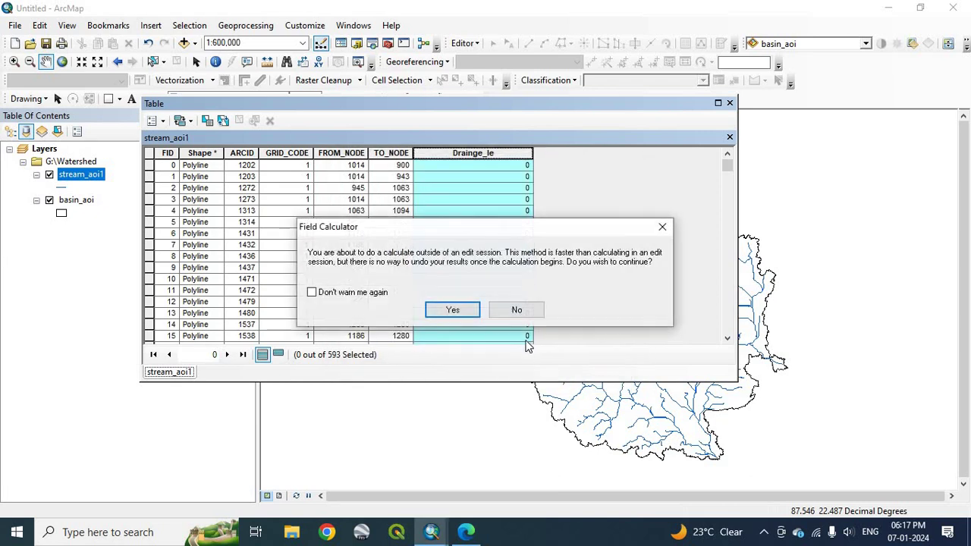
left_click(453, 311)
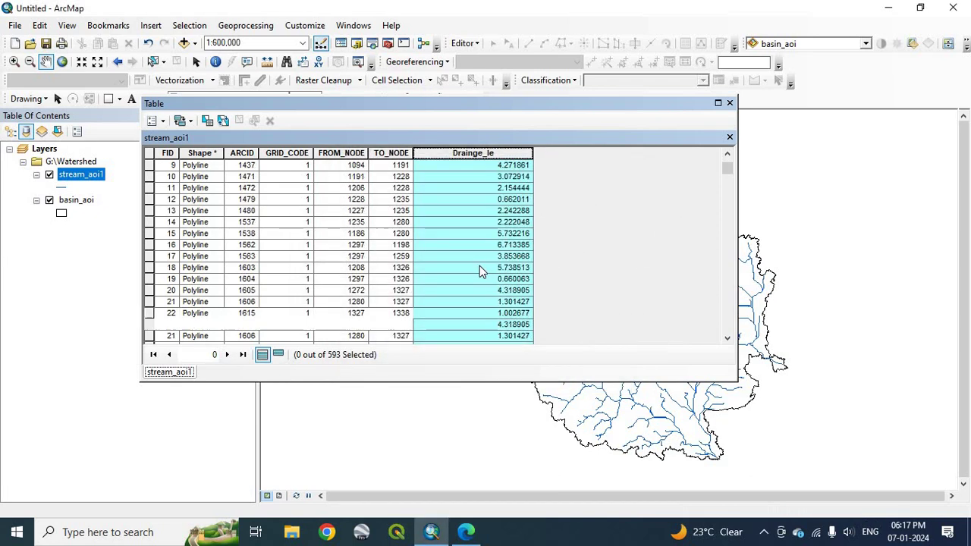
scroll(479, 270, "down", 20)
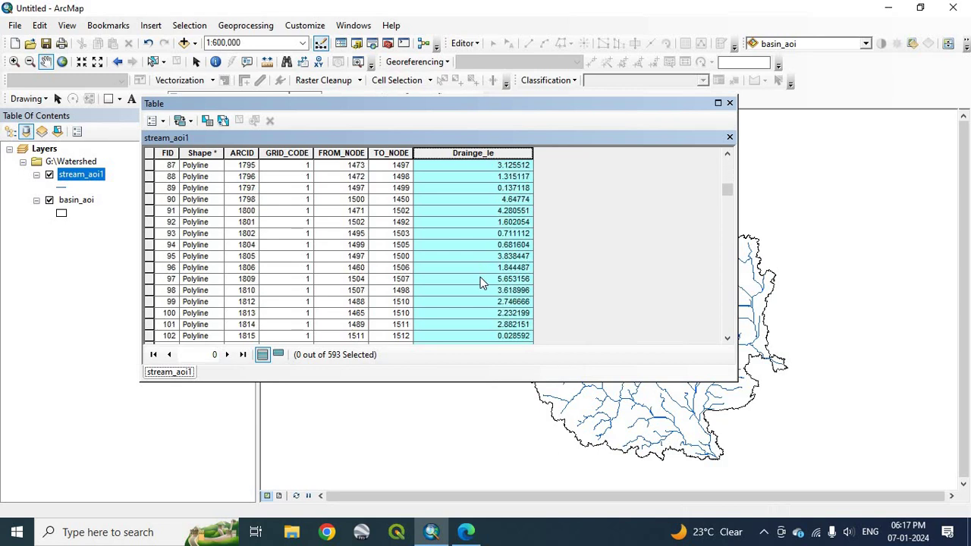
scroll(479, 281, "down", 20)
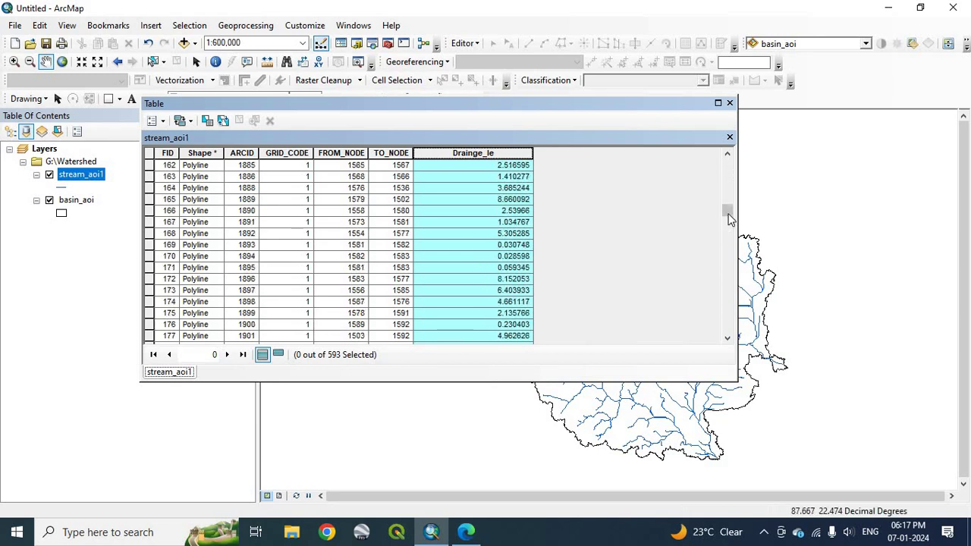
left_click_drag(729, 219, 729, 155)
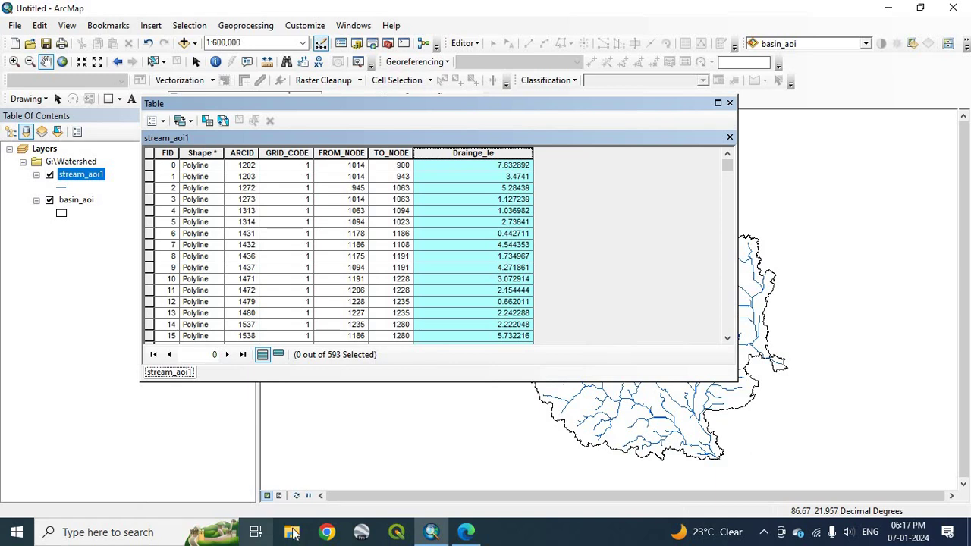
Find and open the Windows Calculator app
left_click(140, 533)
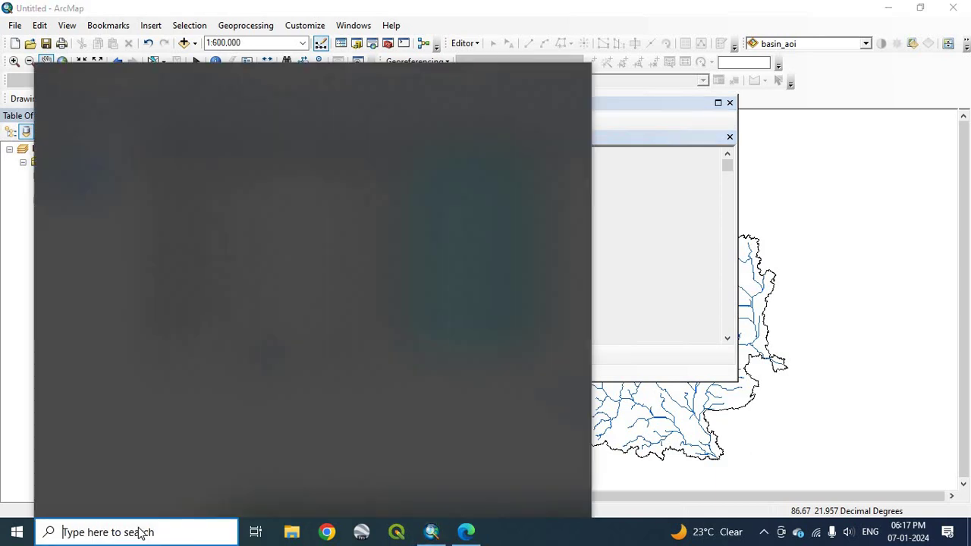
type("cal")
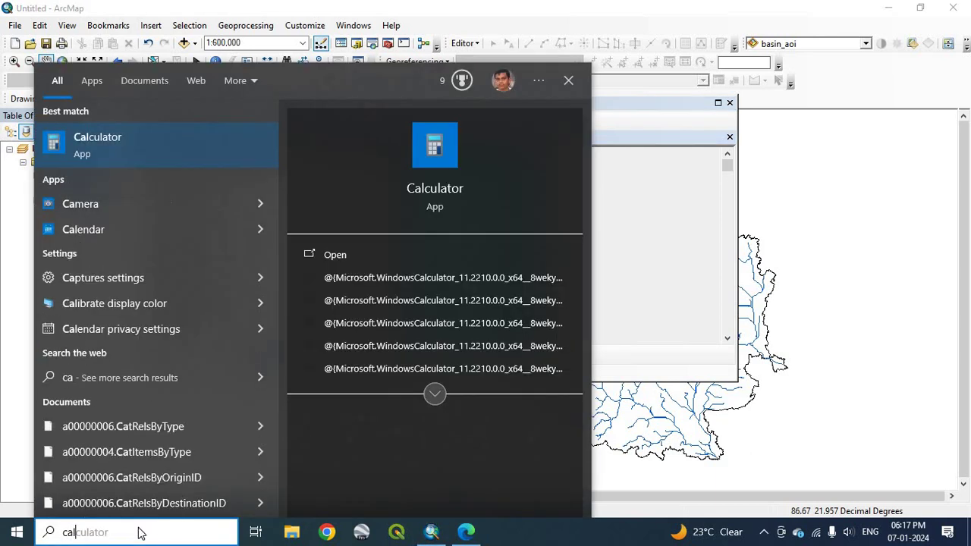
left_click(92, 135)
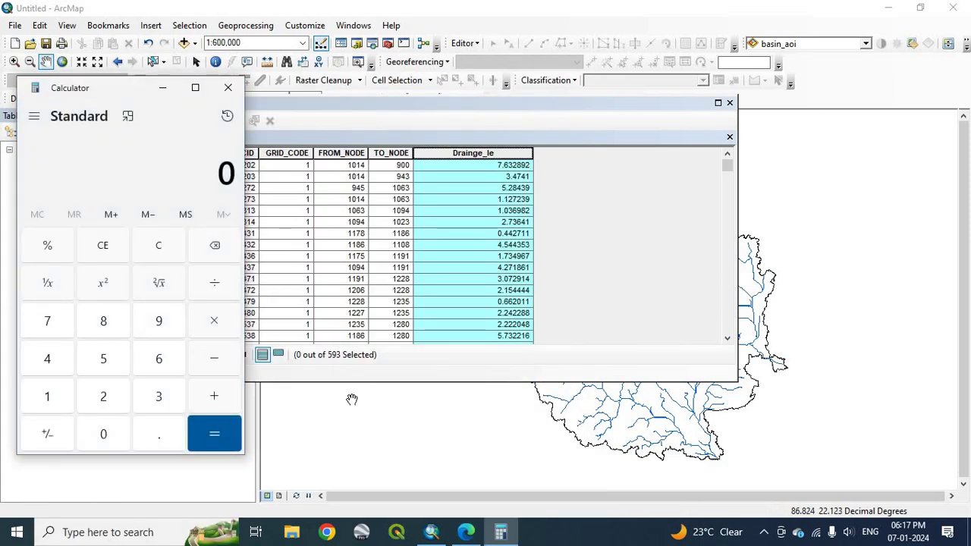
Reposition the stream_aoi1 table, open the statistics for the Drainge_le field, and select the Sum value
left_click_drag(354, 101, 468, 95)
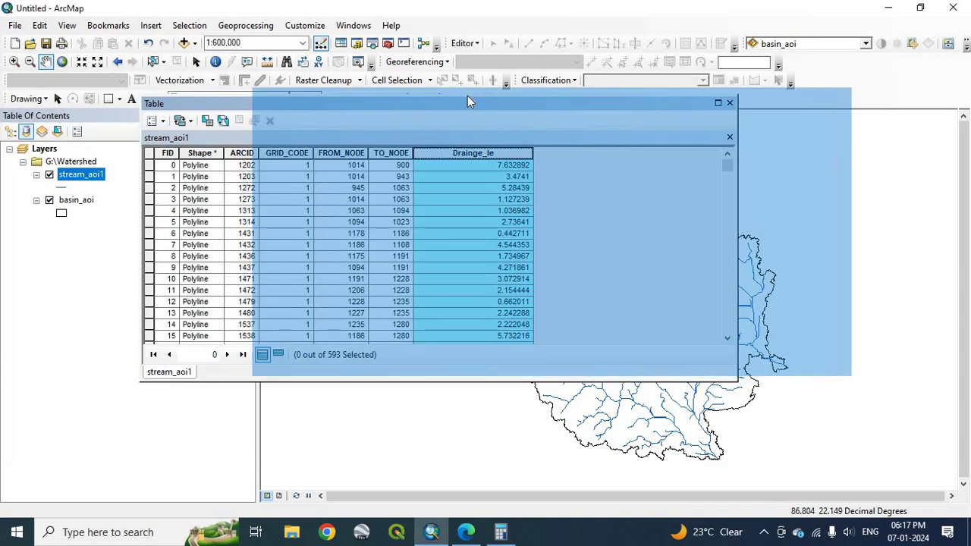
scroll(633, 227, "down", 5)
scroll(633, 228, "down", 13)
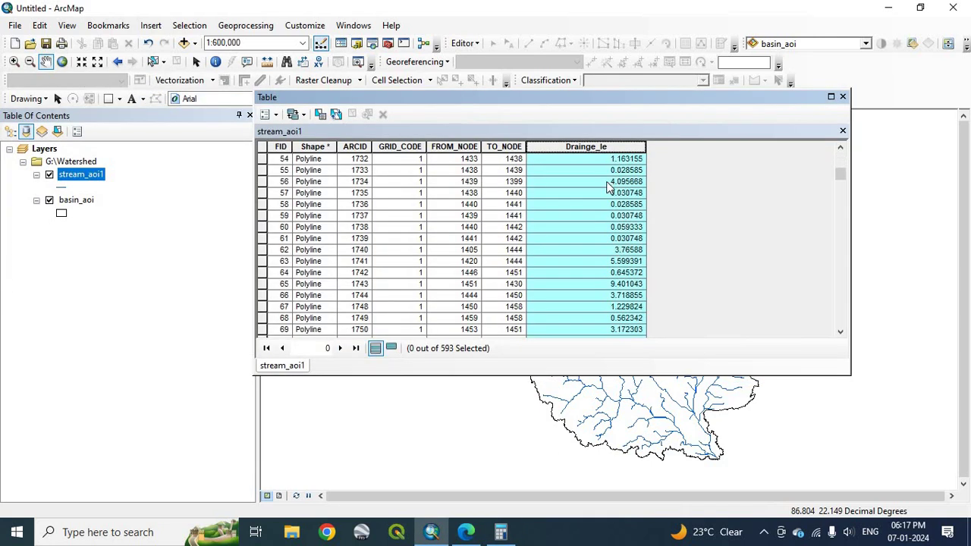
left_click(593, 152)
right_click(593, 152)
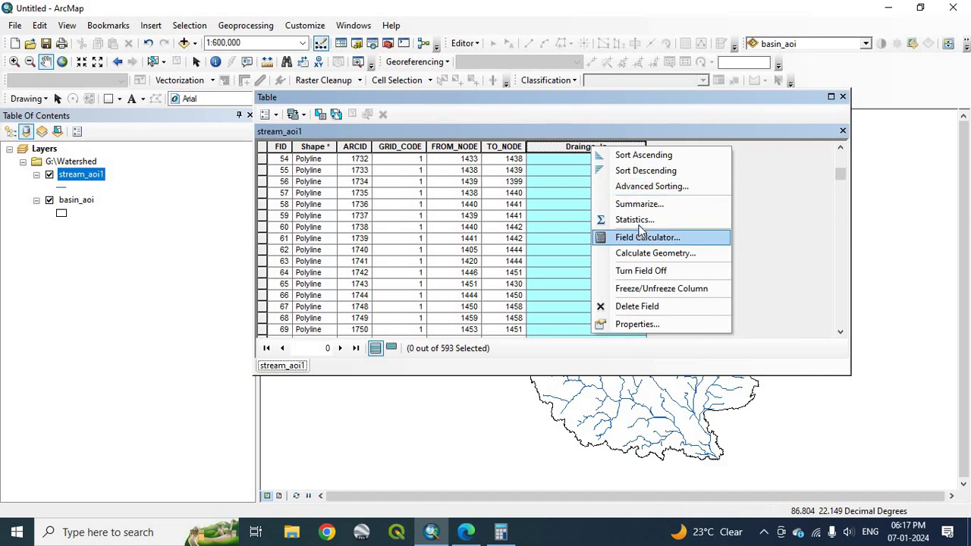
left_click(635, 220)
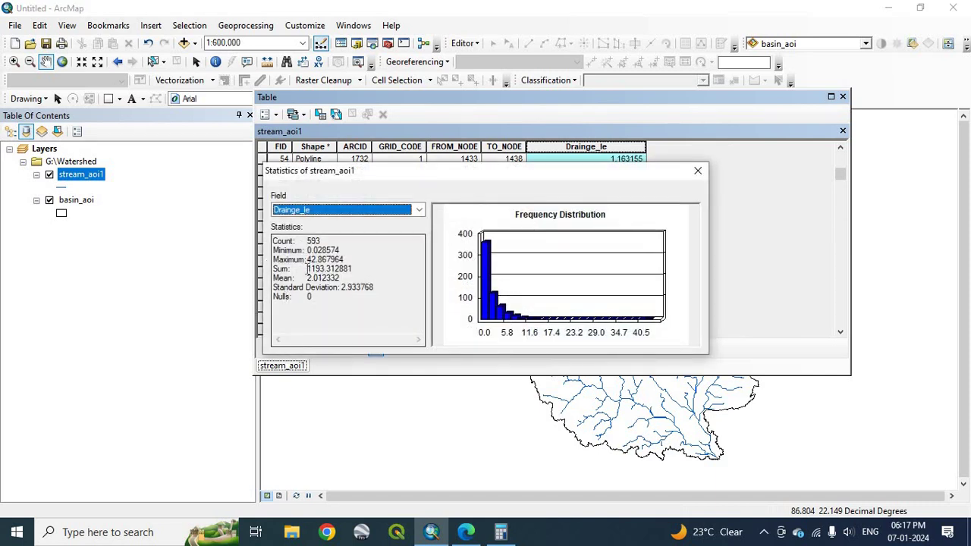
left_click_drag(308, 269, 356, 267)
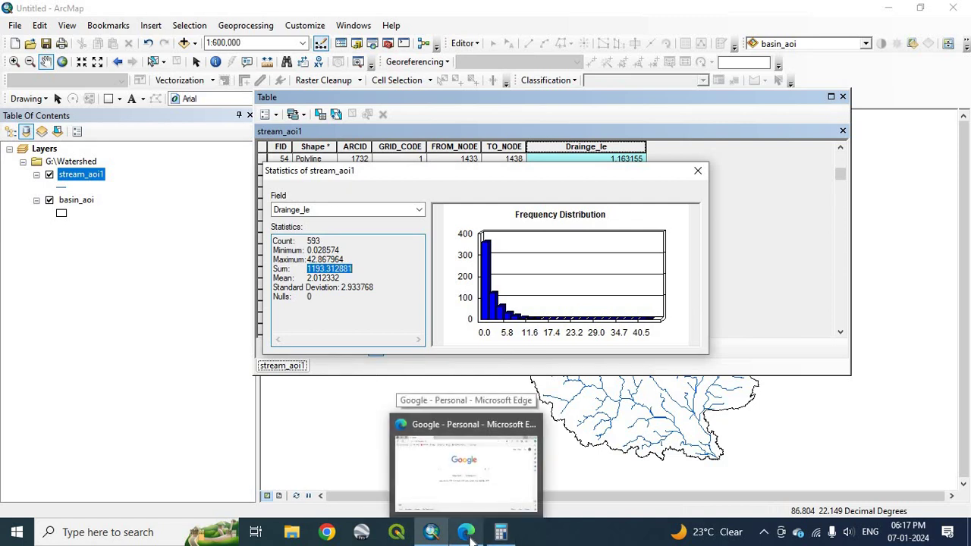
Switch to Calculator and enter 1193.31 as the dividend of a division, and close the stream_aoi1 statistics window
left_click(500, 531)
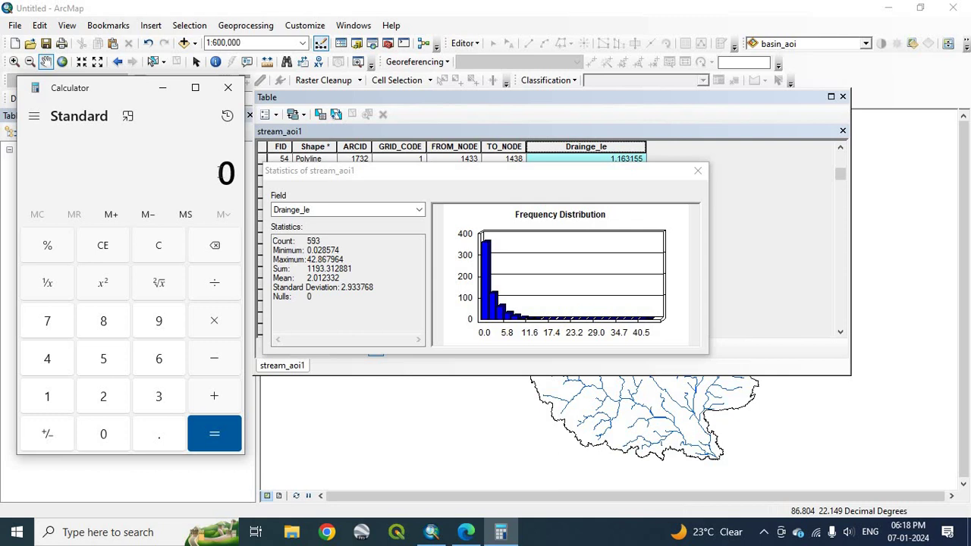
right_click(219, 173)
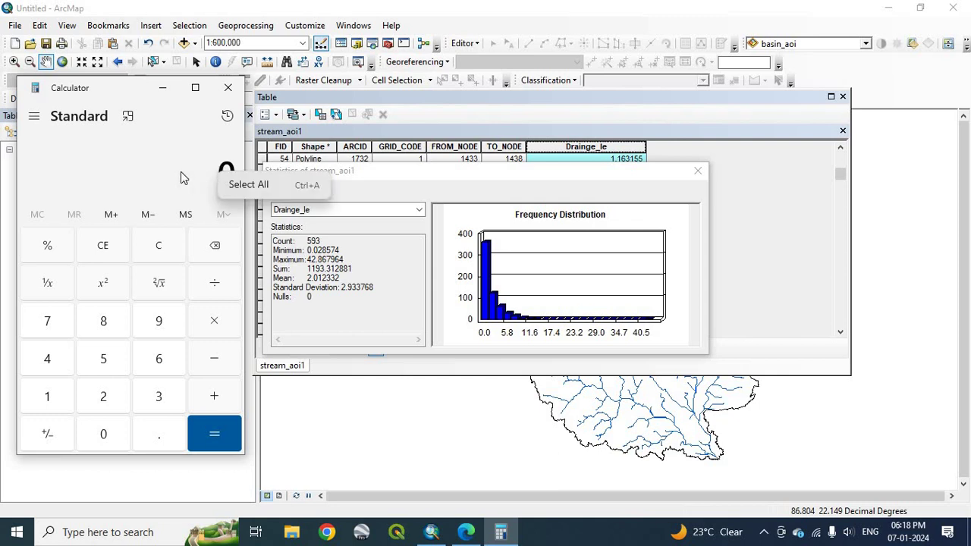
type("1193.31 ")
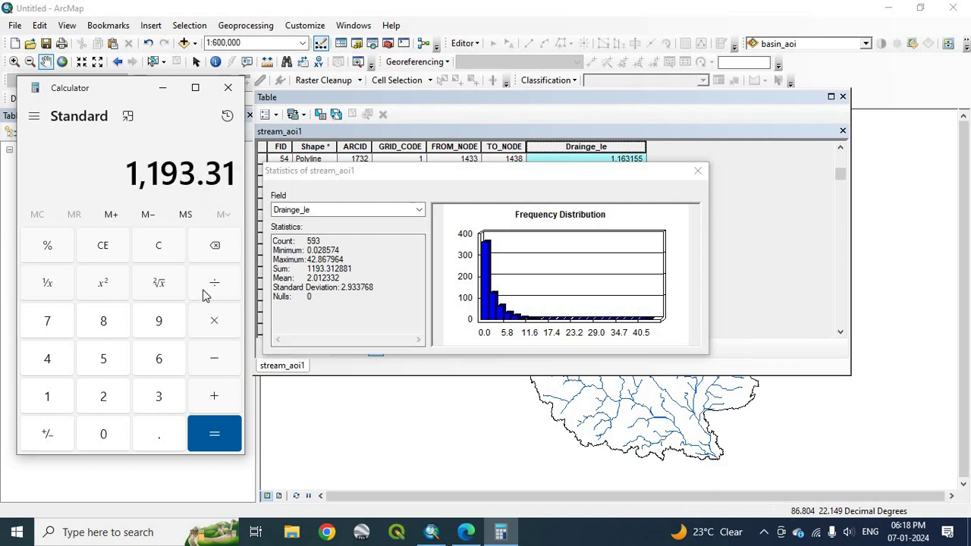
type("+")
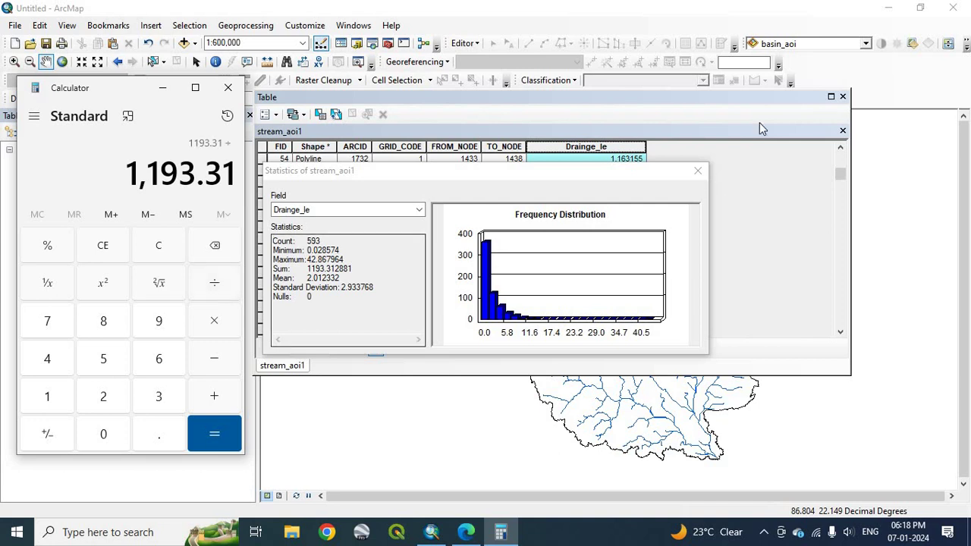
left_click(845, 101)
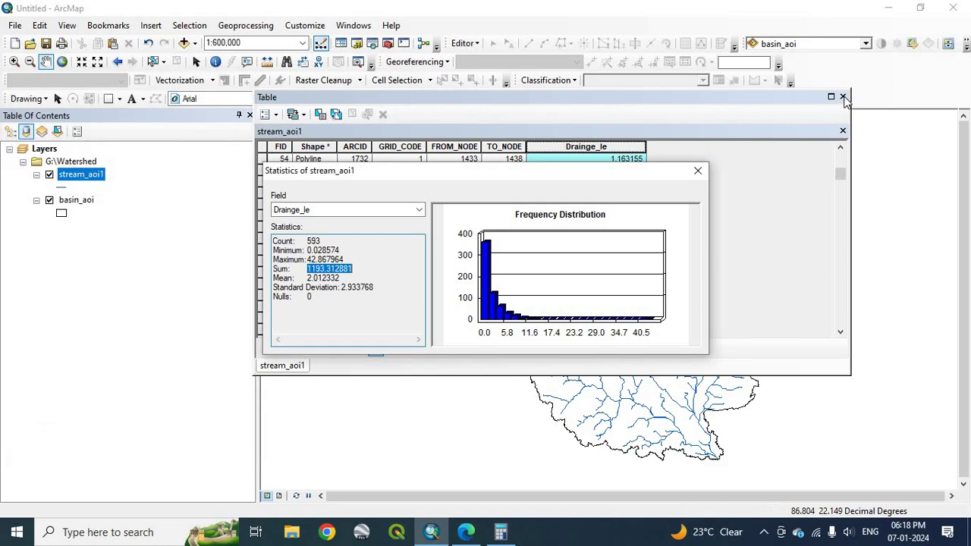
left_click(698, 170)
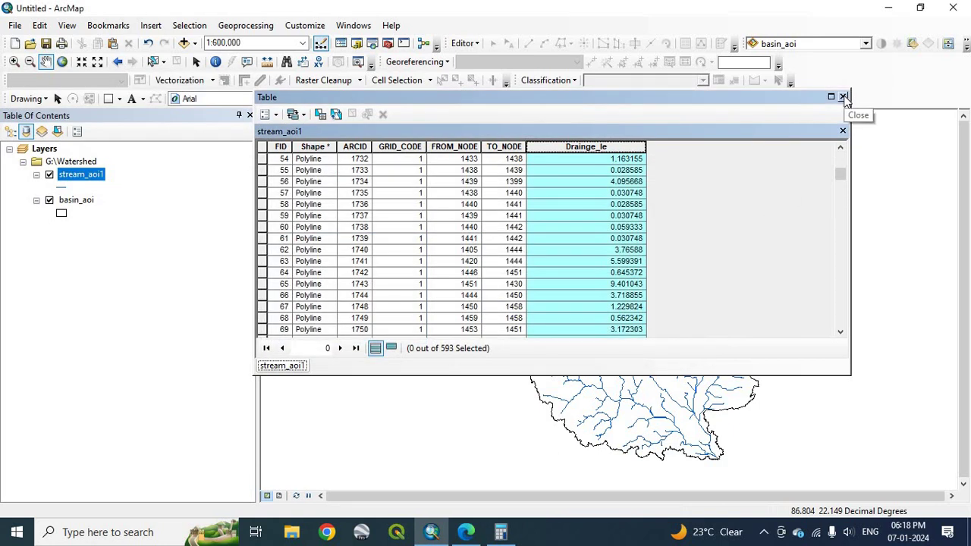
Close the stream_aoi1 table and open the attribute table of the basin_aoi layer
left_click(842, 97)
left_click(79, 204)
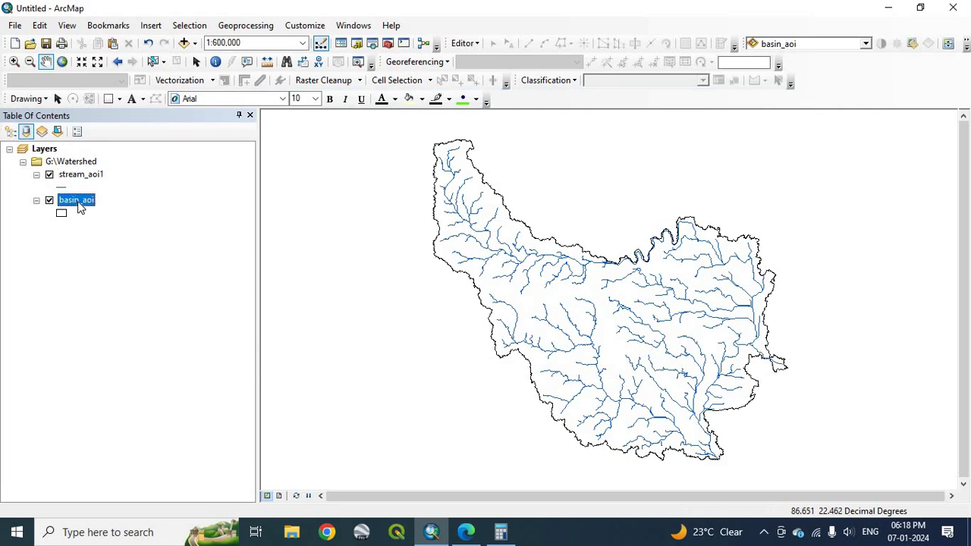
right_click(79, 204)
left_click(101, 246)
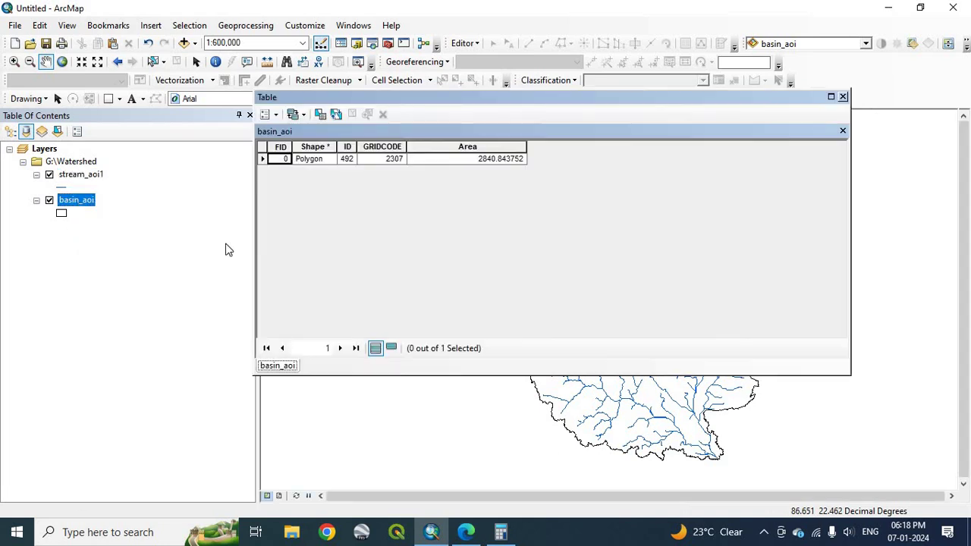
Switch to Calculator, complete the division with 2840.84 as the divisor, and close Calculator and the basin_aoi table
left_click(500, 532)
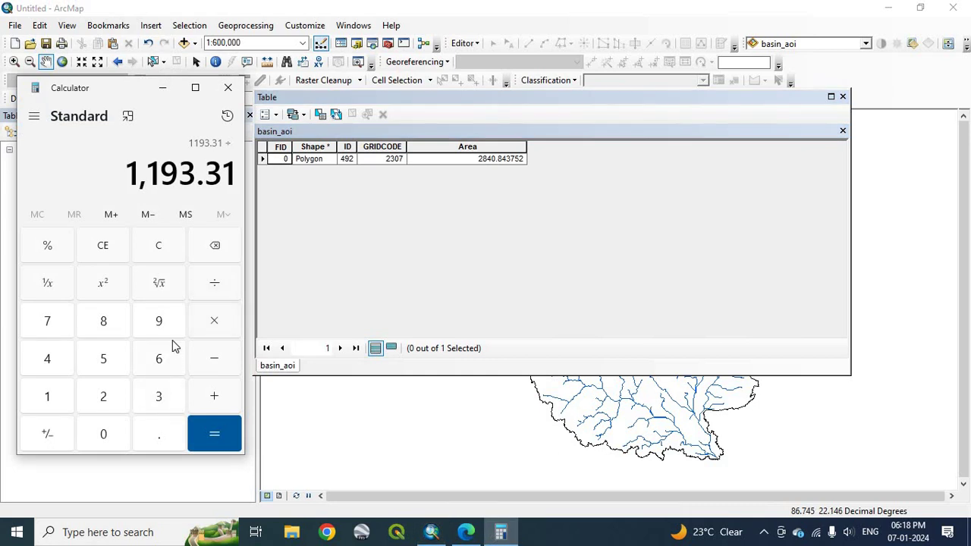
type("2,840")
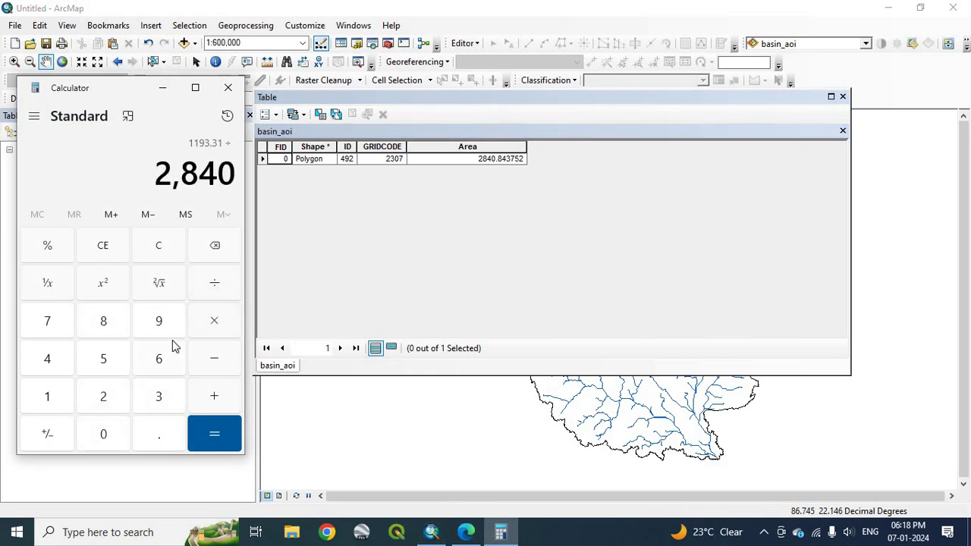
type(".84")
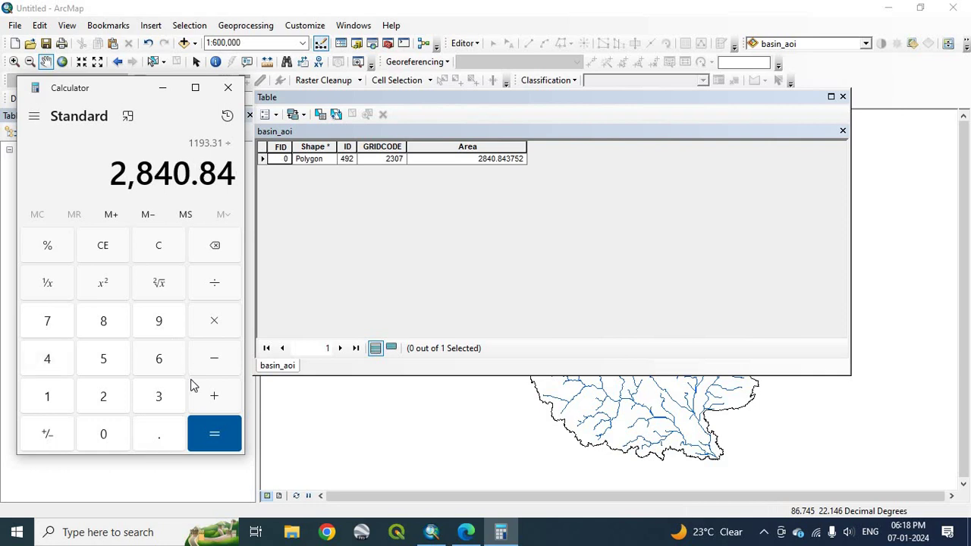
left_click(213, 434)
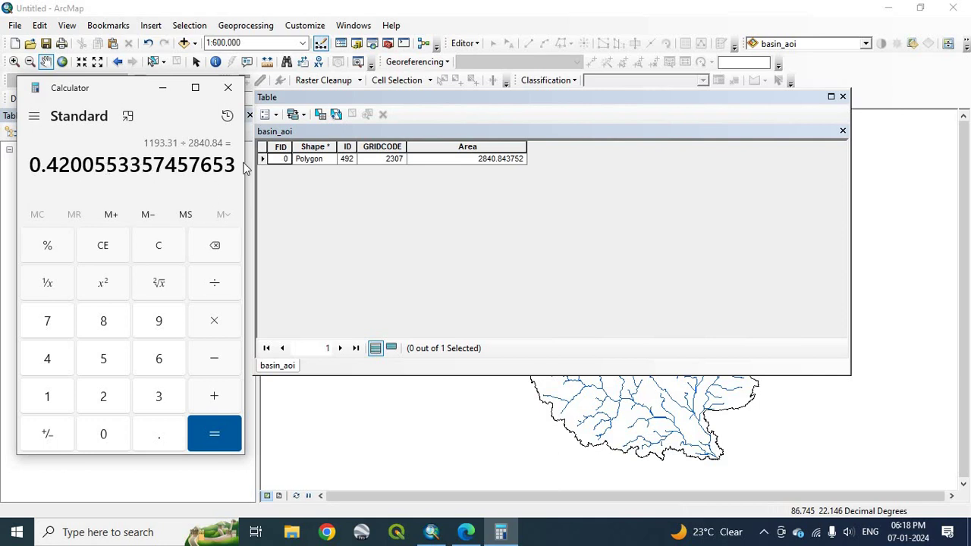
left_click(228, 87)
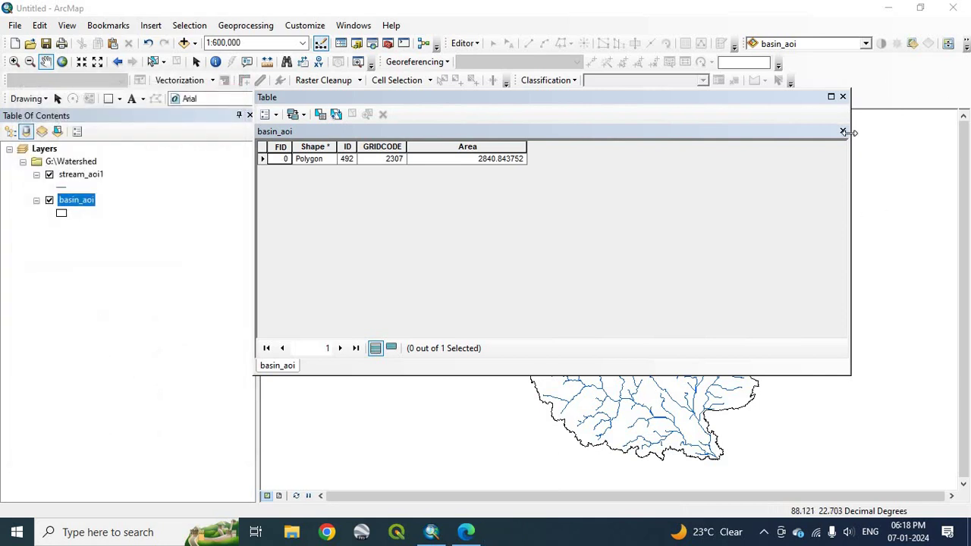
left_click(843, 98)
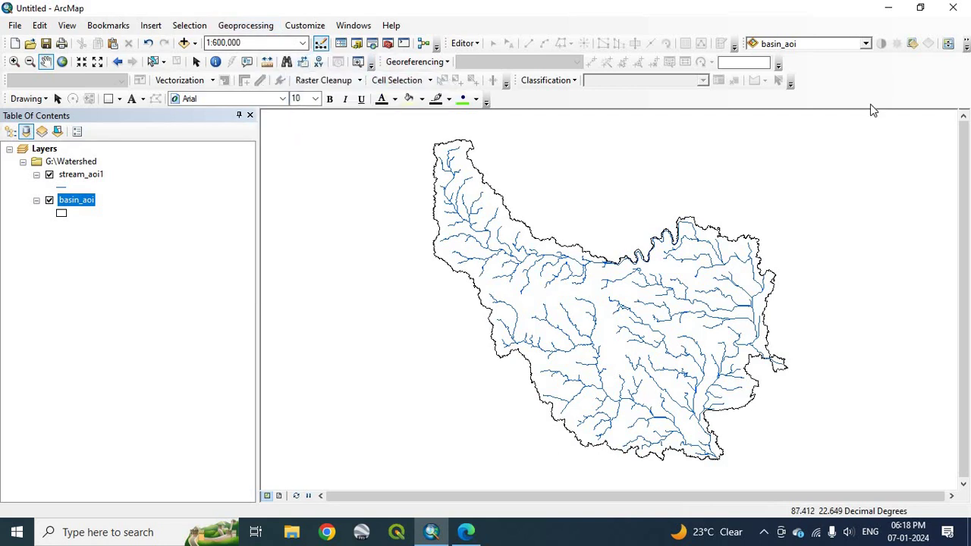
Search for "line density" and open the Line Density (Spatial Analyst) tool
left_click_drag(563, 292, 527, 293)
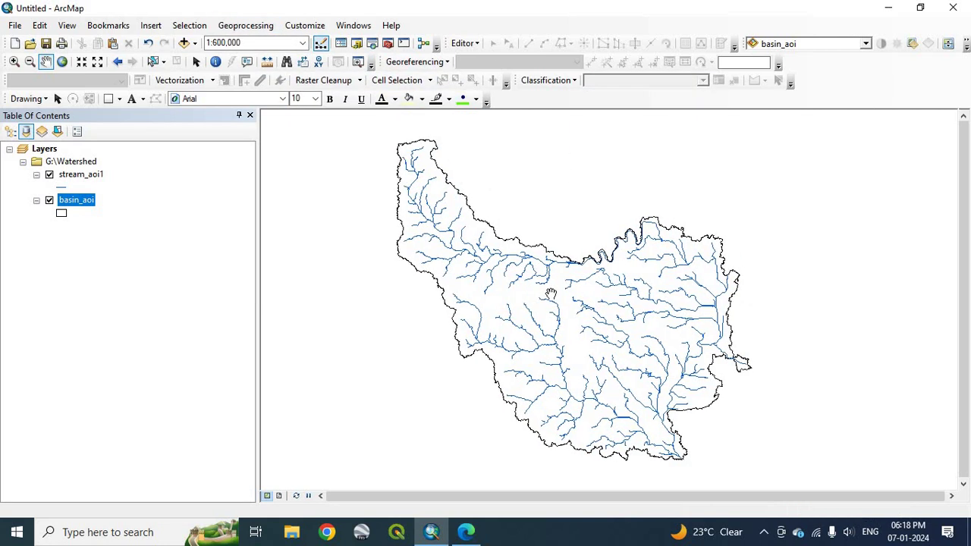
left_click(372, 44)
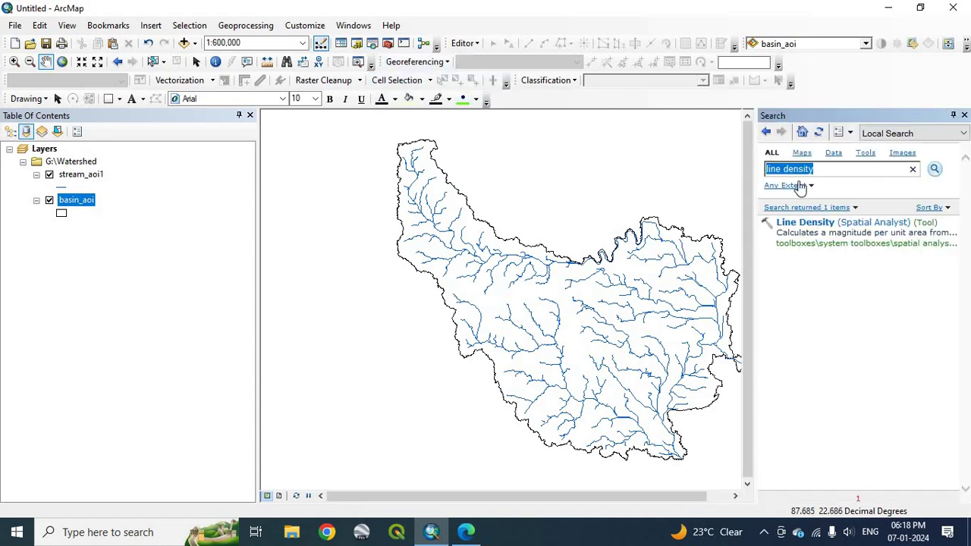
left_click(822, 171)
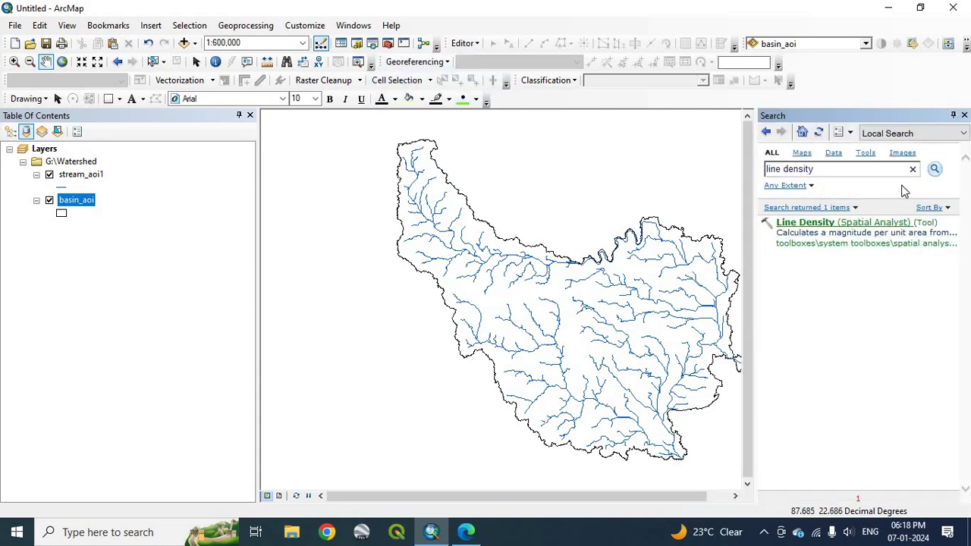
left_click(934, 169)
left_click(829, 224)
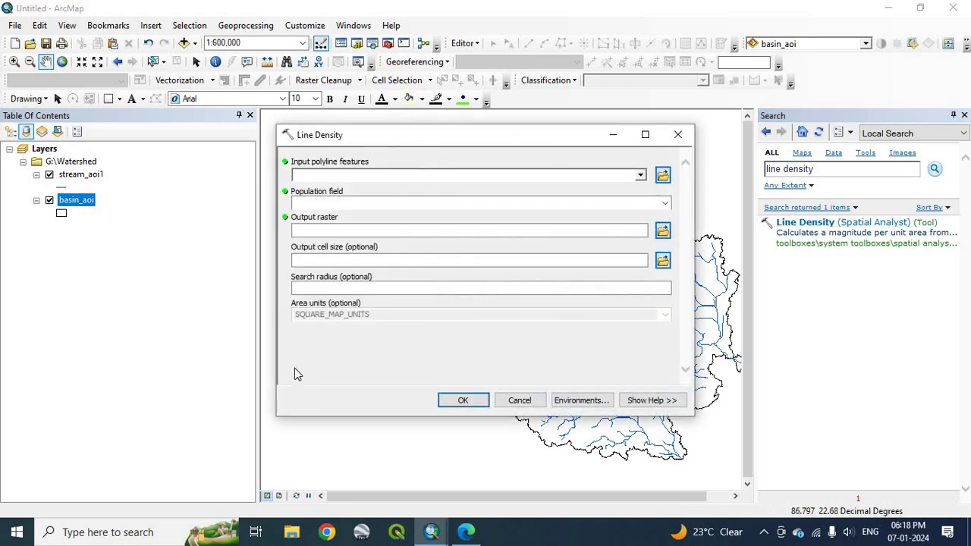
Set the Line Density input to stream_aoi1, population field to GRID_CODE, and output raster to drain_density in G:\Watershed
left_click(641, 176)
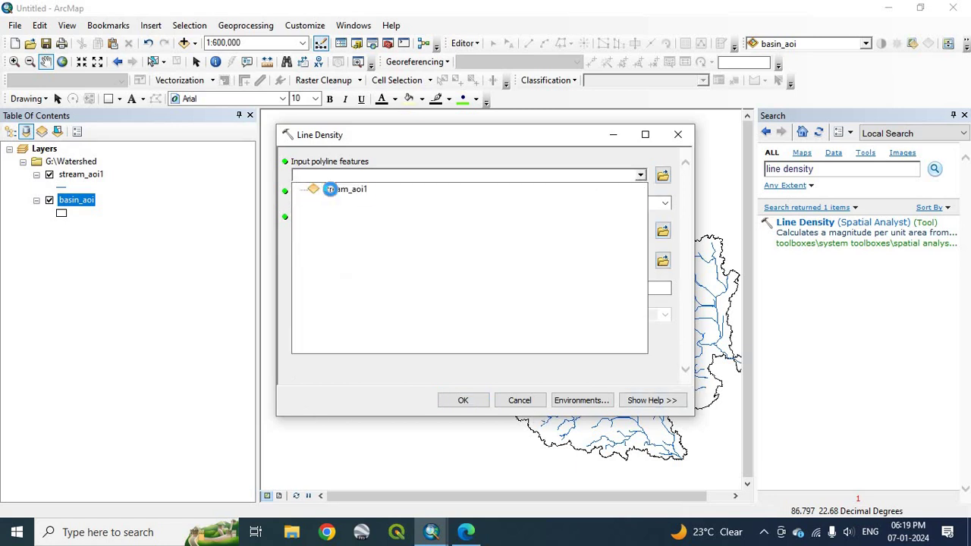
left_click(334, 192)
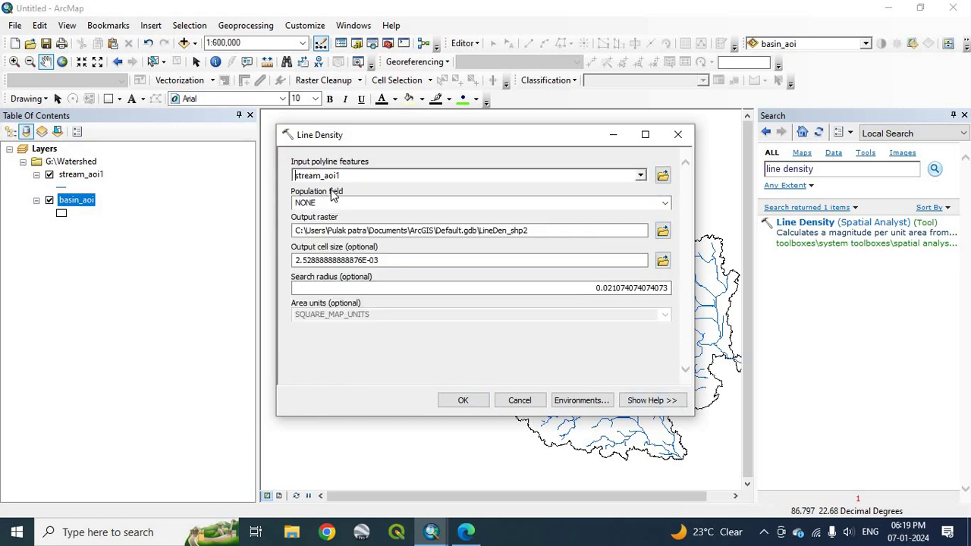
left_click(665, 204)
left_click(402, 234)
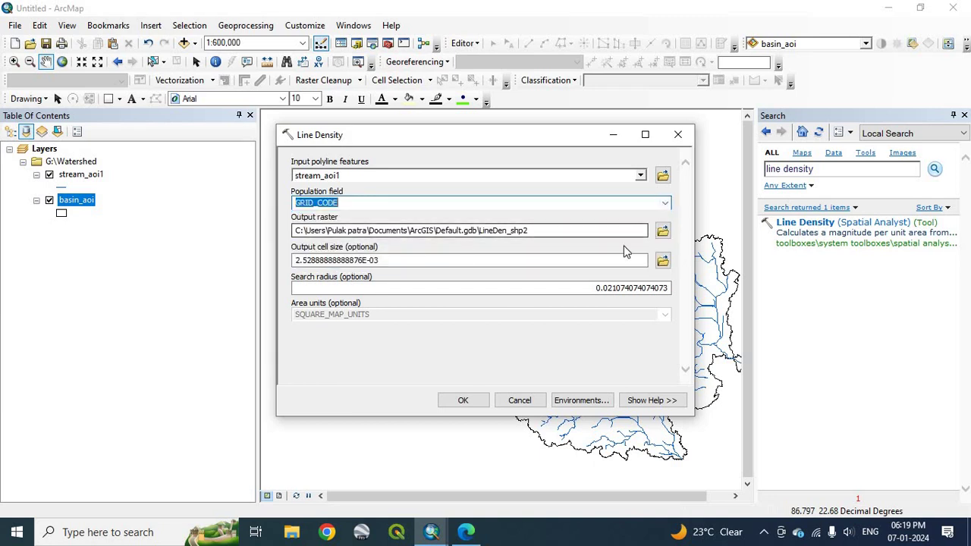
left_click(662, 230)
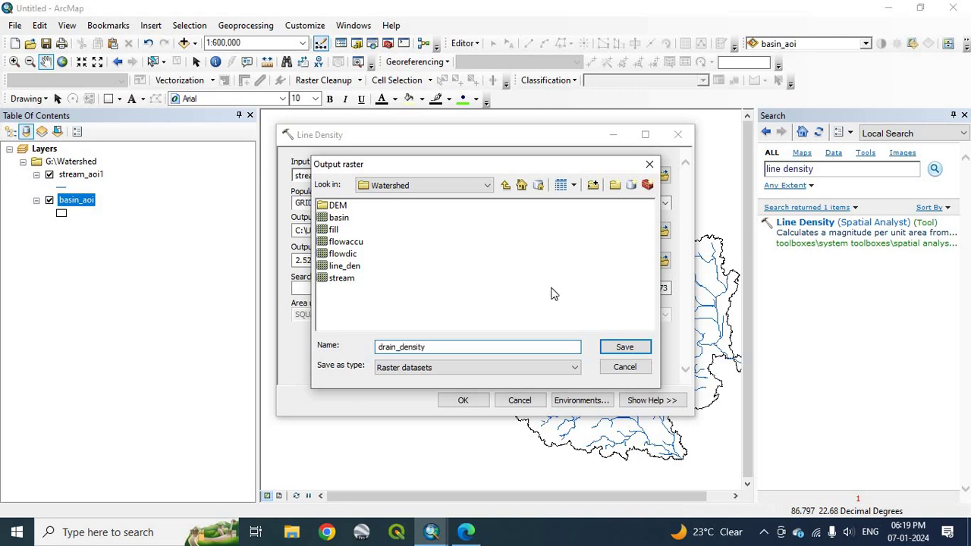
left_click(621, 350)
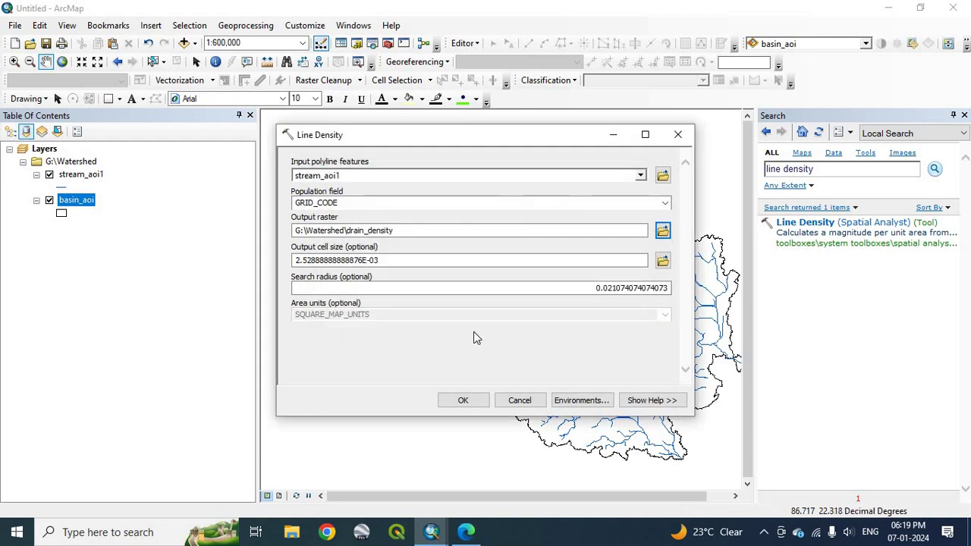
In the tool's environment settings, set the processing extent to Same as layer basin_aoi
left_click(581, 401)
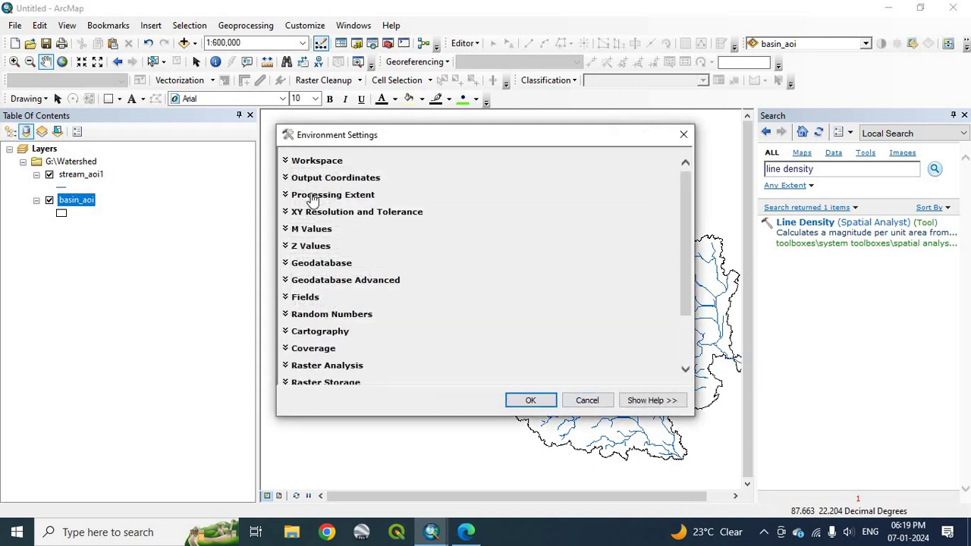
left_click(312, 196)
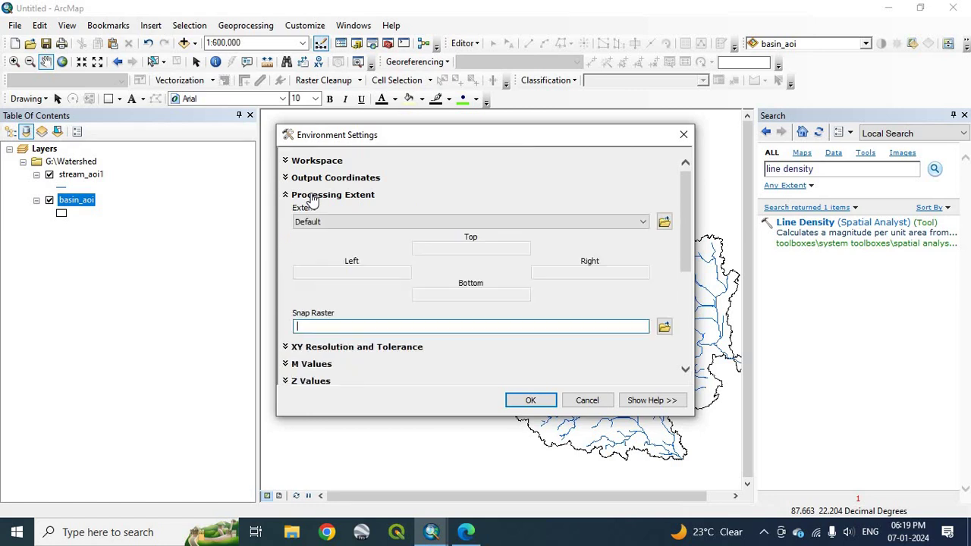
left_click(643, 224)
left_click(393, 292)
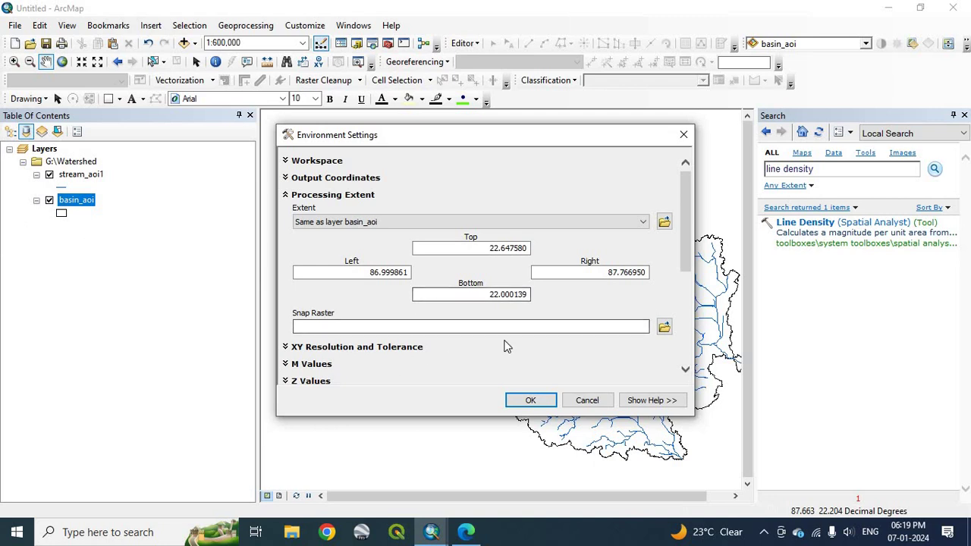
Set the raster analysis cell size to Minimum of Inputs and the mask to basin_aoi, and run Line Density
scroll(501, 345, "down", 2)
scroll(493, 345, "down", 3)
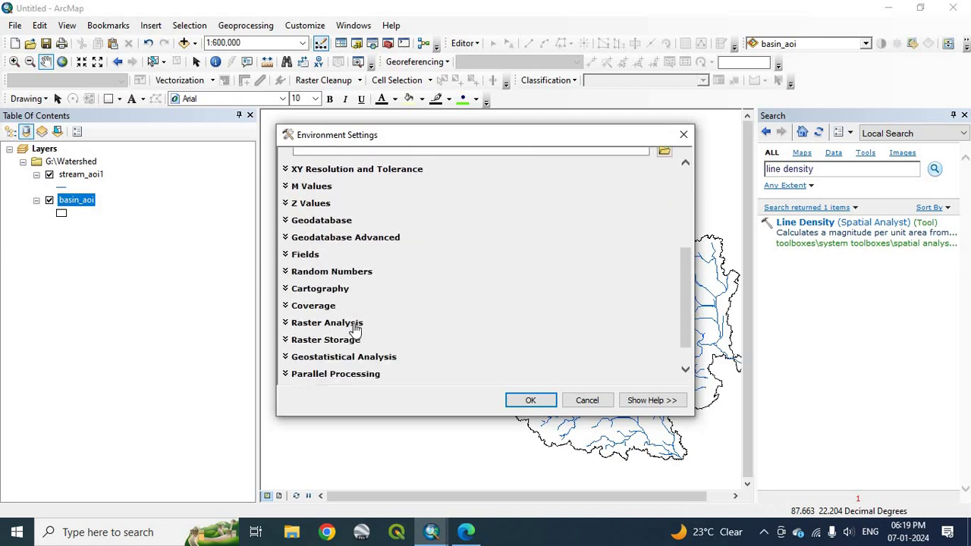
left_click(363, 325)
scroll(496, 316, "down", 4)
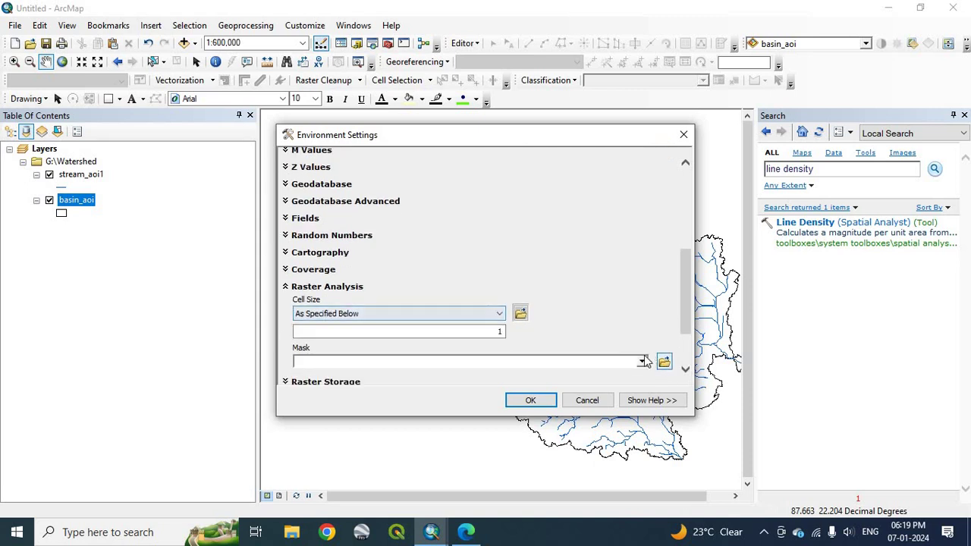
scroll(490, 316, "up", 1)
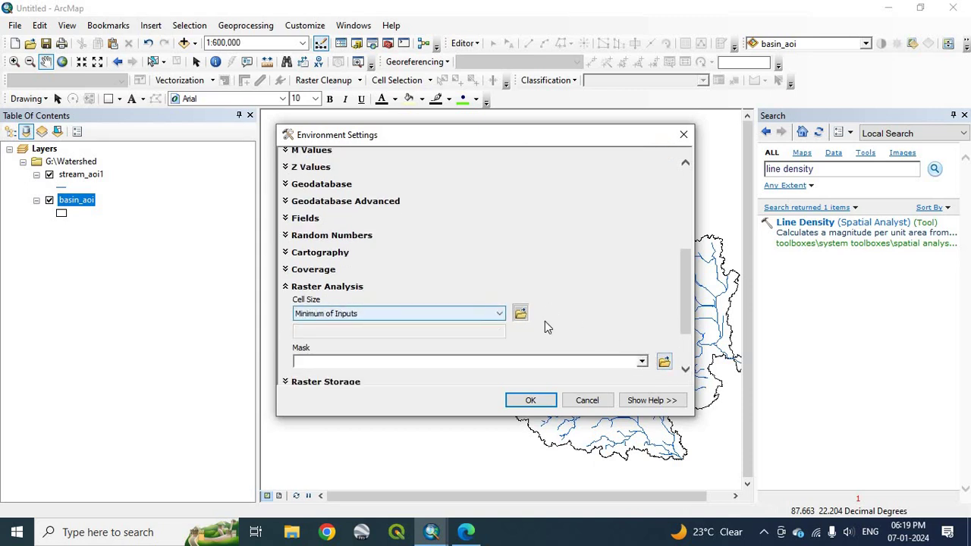
left_click(642, 361)
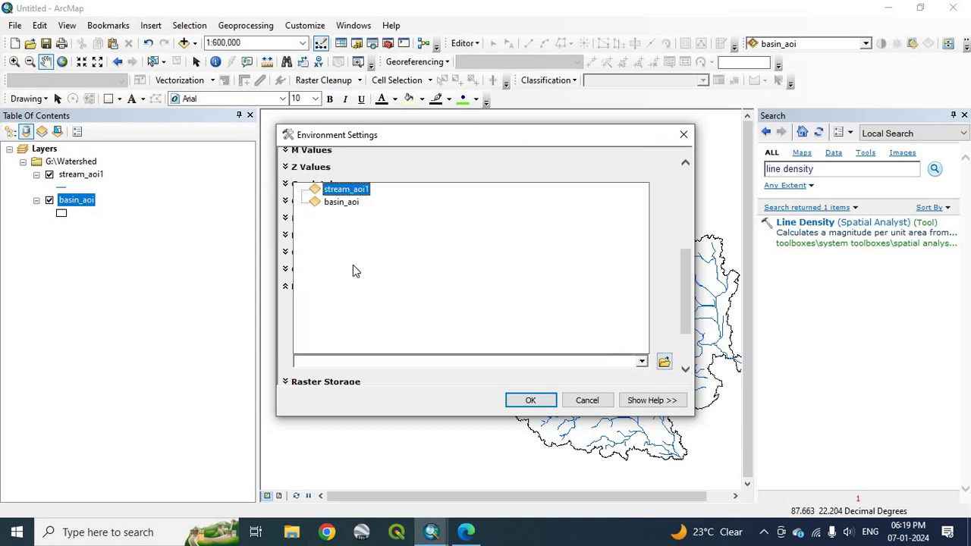
left_click(331, 202)
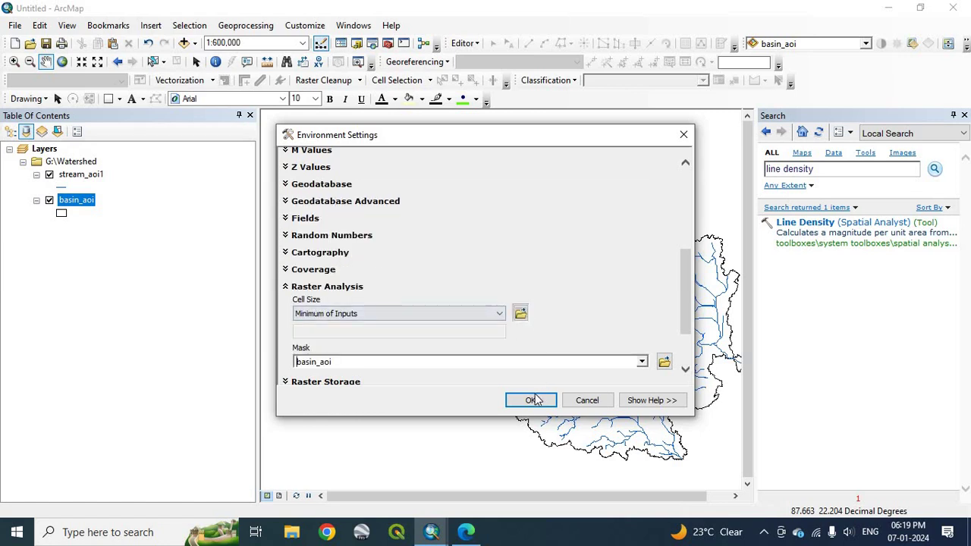
left_click_drag(685, 285, 685, 311)
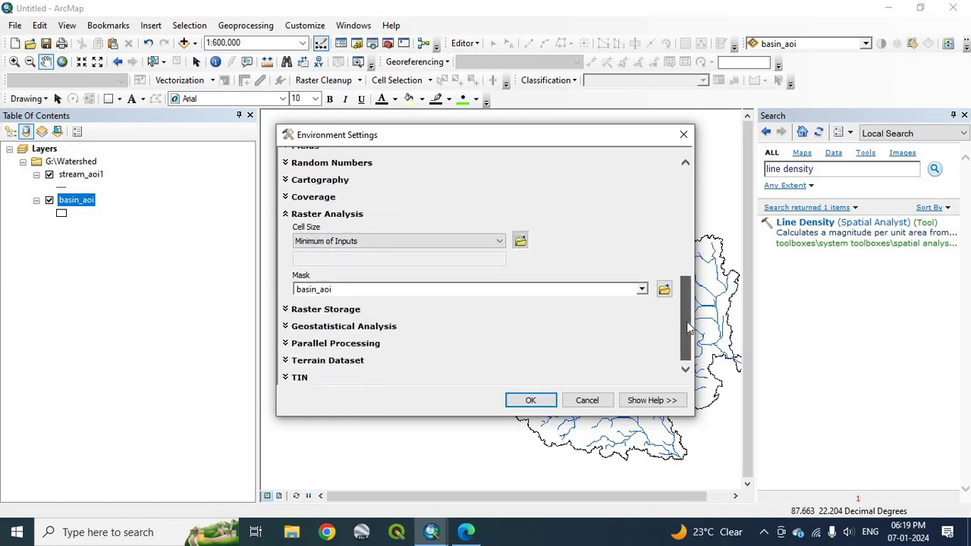
left_click(531, 401)
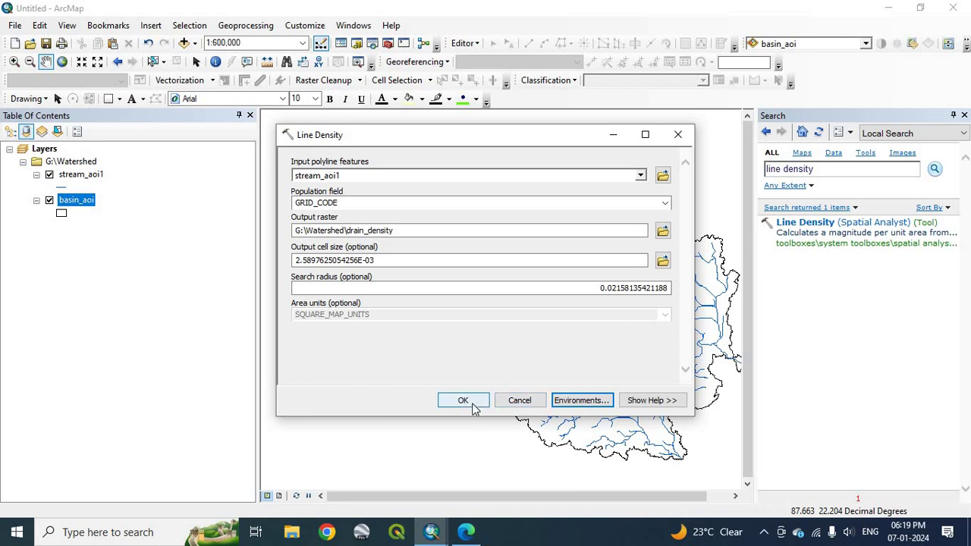
left_click(463, 401)
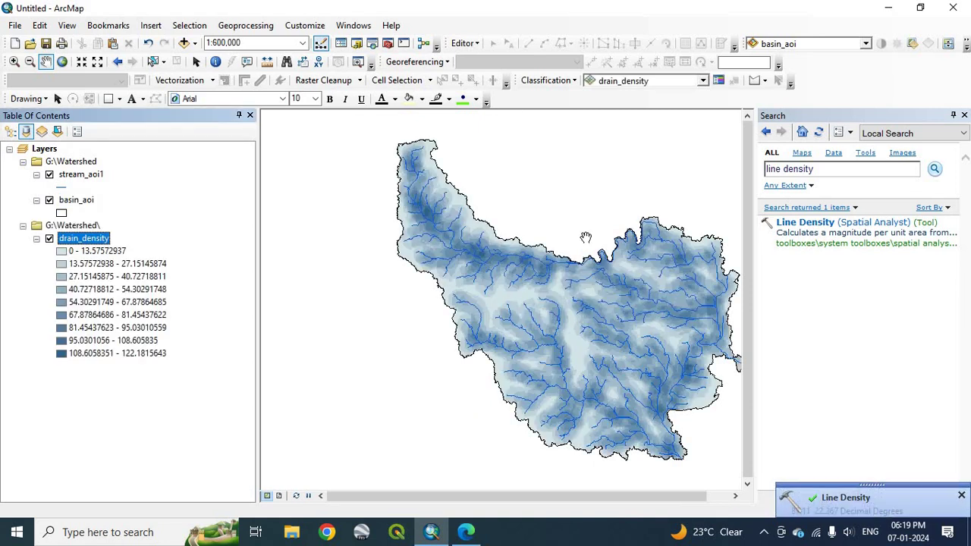
Symbolize drain_density with 5 classes, the hillshade effect, and the red-yellow-green-blue color ramp, and apply the changes
right_click(74, 238)
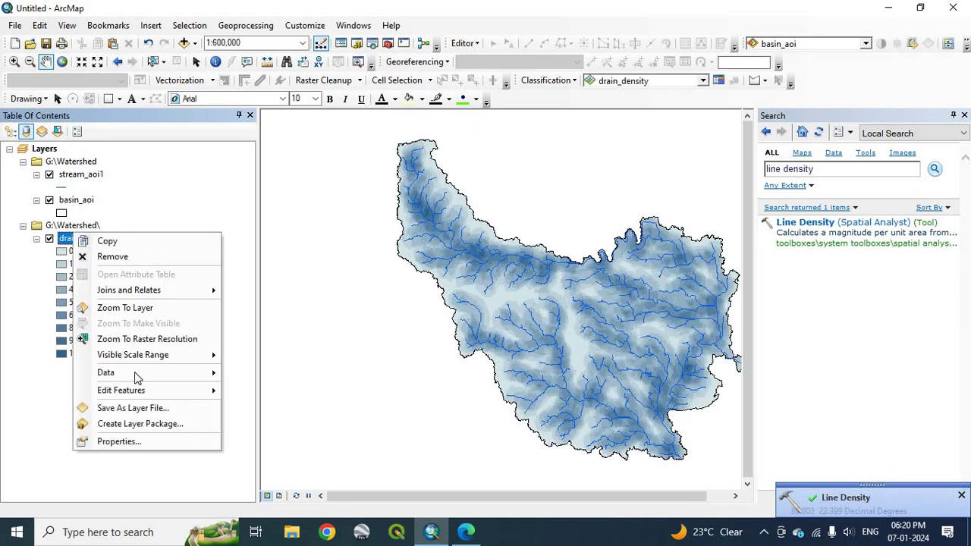
left_click(109, 440)
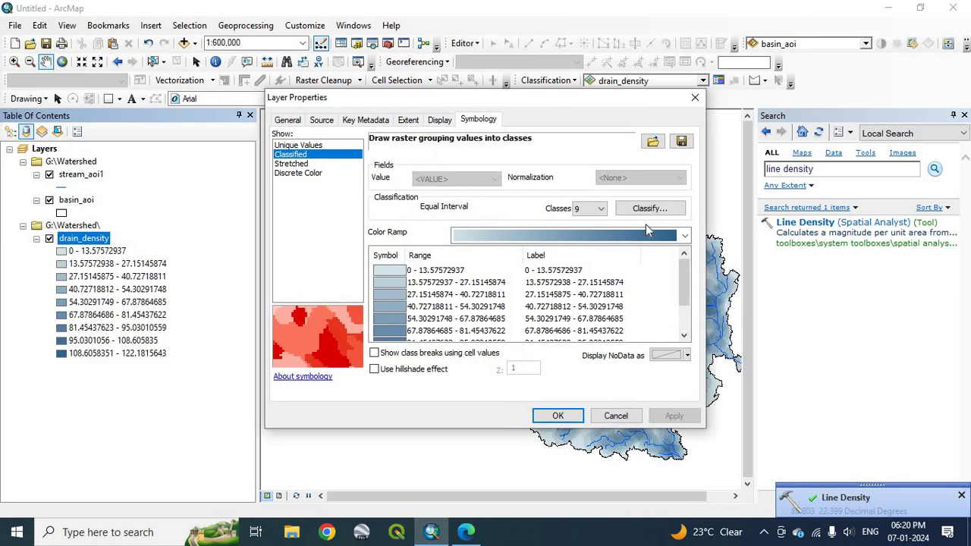
left_click(598, 208)
left_click(584, 240)
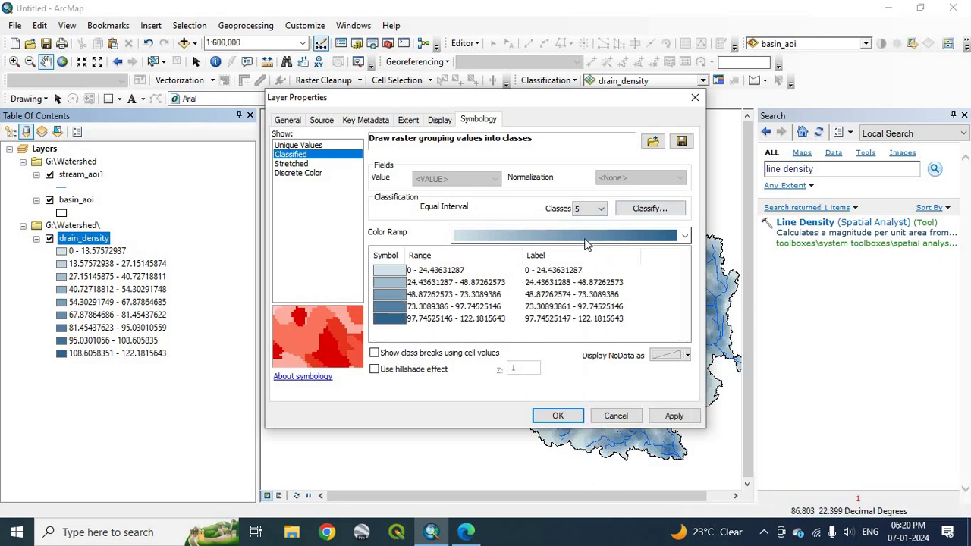
left_click(374, 369)
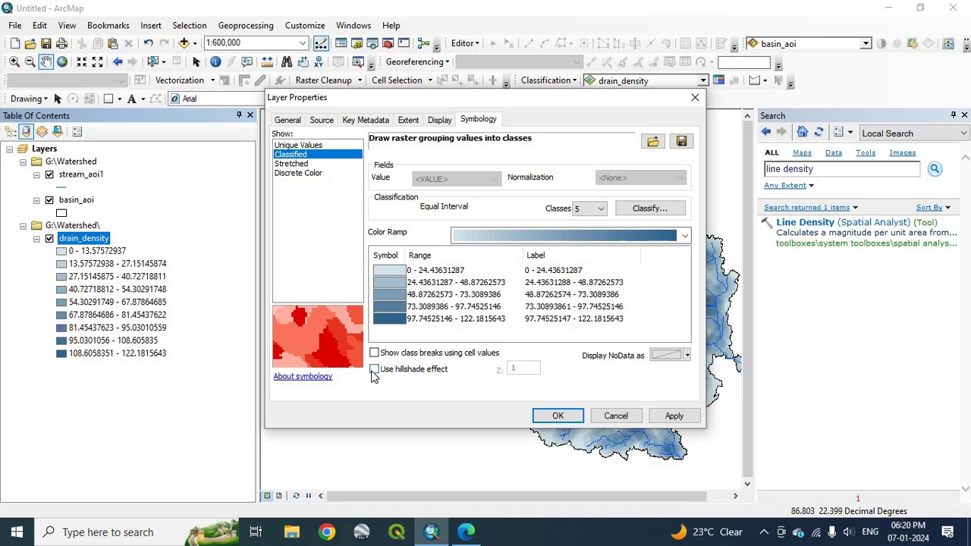
left_click(682, 237)
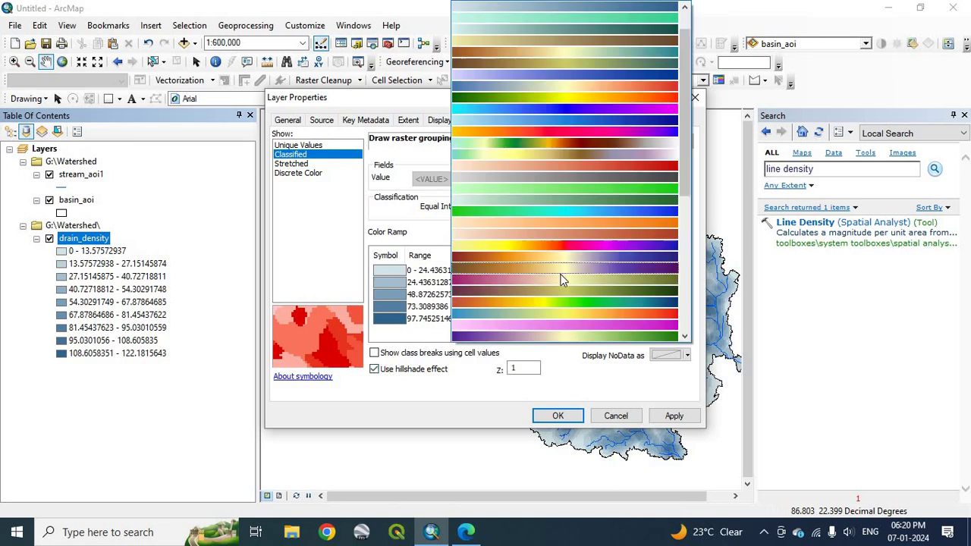
left_click(562, 306)
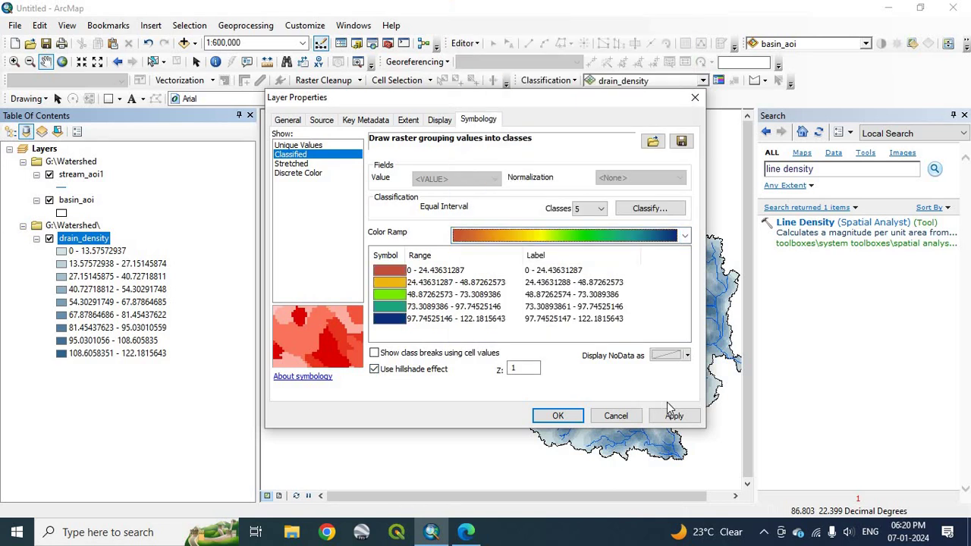
left_click(673, 416)
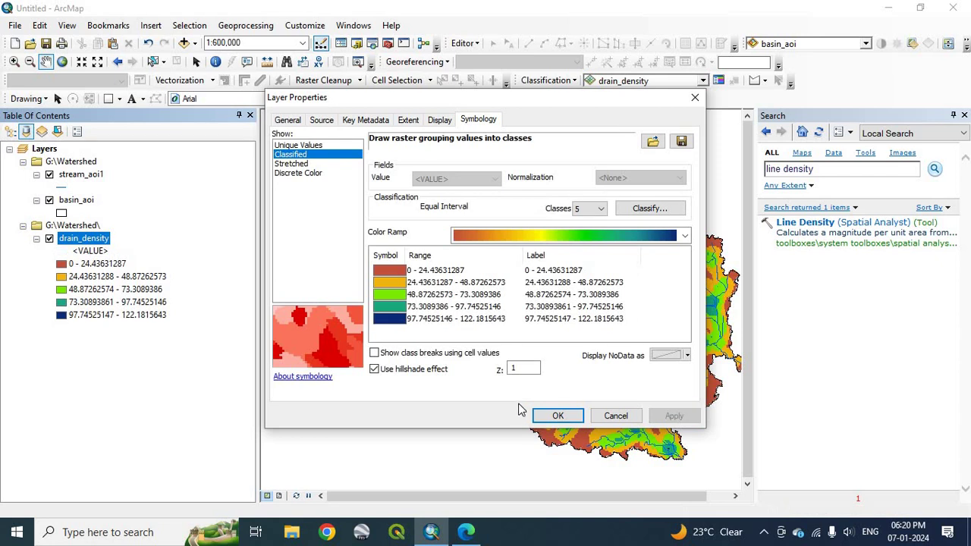
Change the drain_density layer's color ramp to green-yellow-red, apply it, and close the Search window to give the map more room
left_click(558, 416)
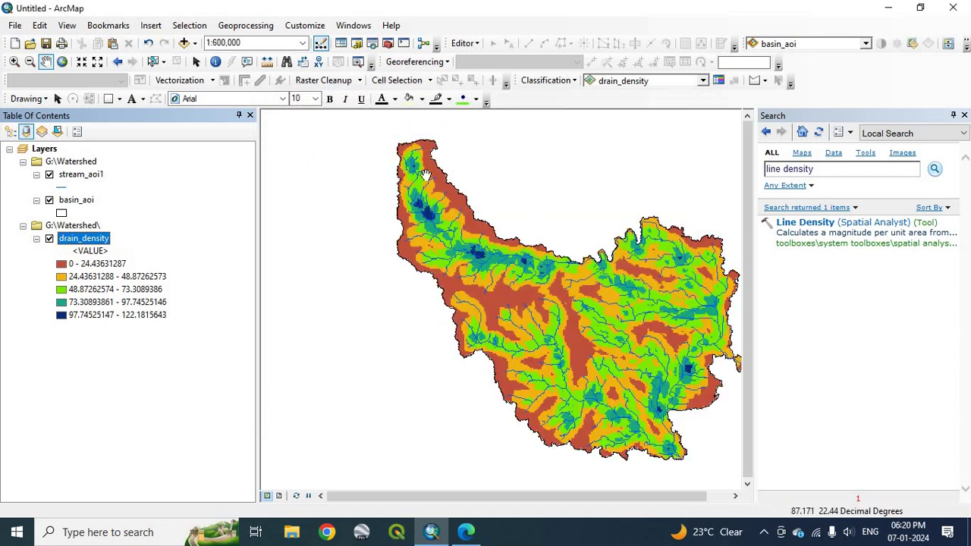
double_click(85, 240)
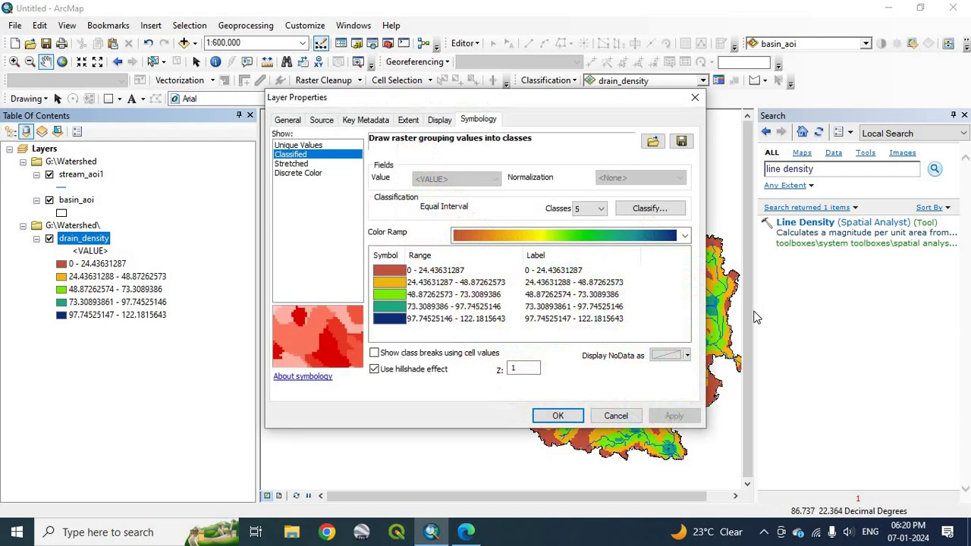
left_click(685, 238)
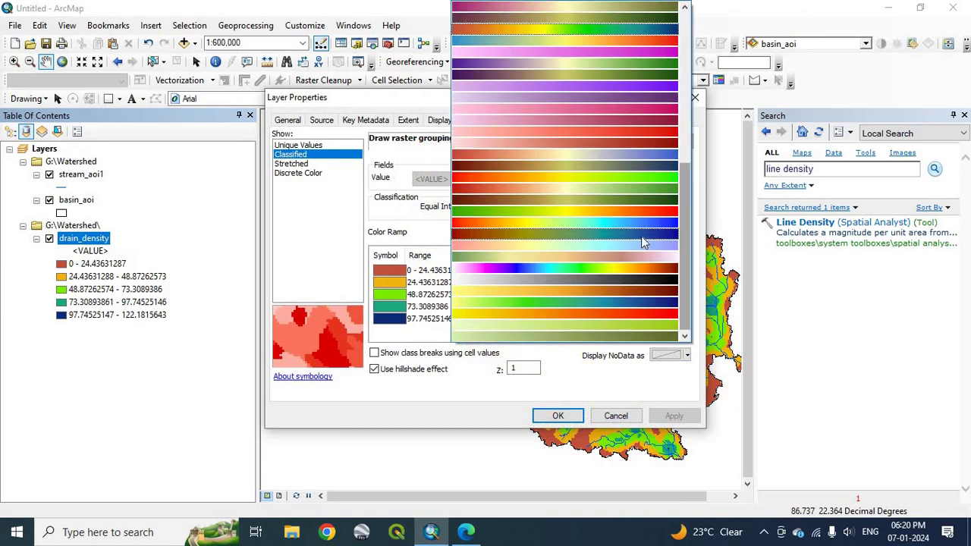
left_click(627, 208)
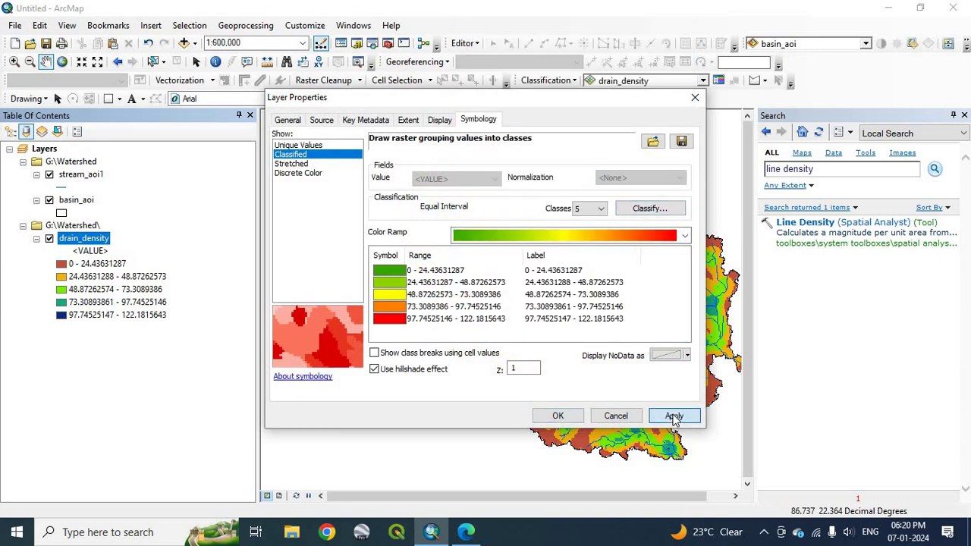
left_click(674, 416)
left_click(557, 411)
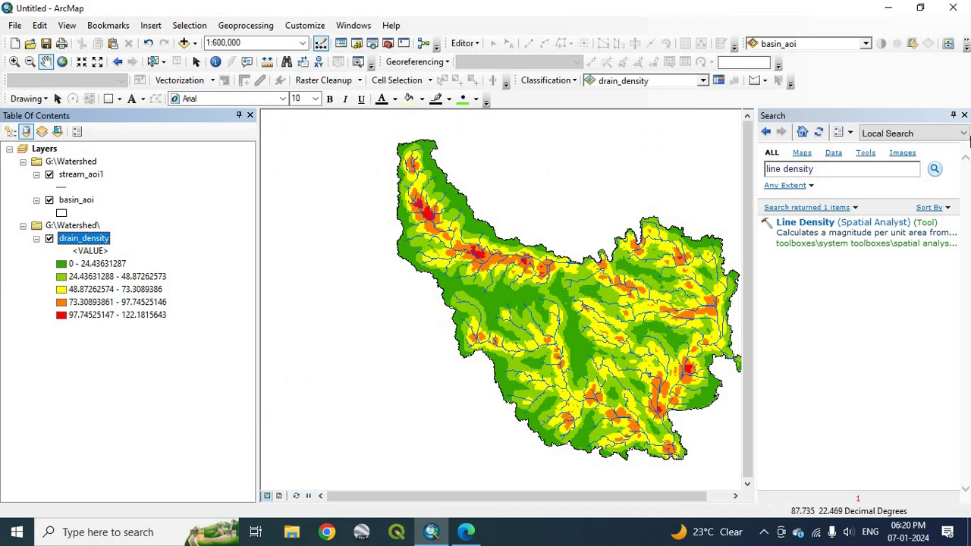
left_click(964, 116)
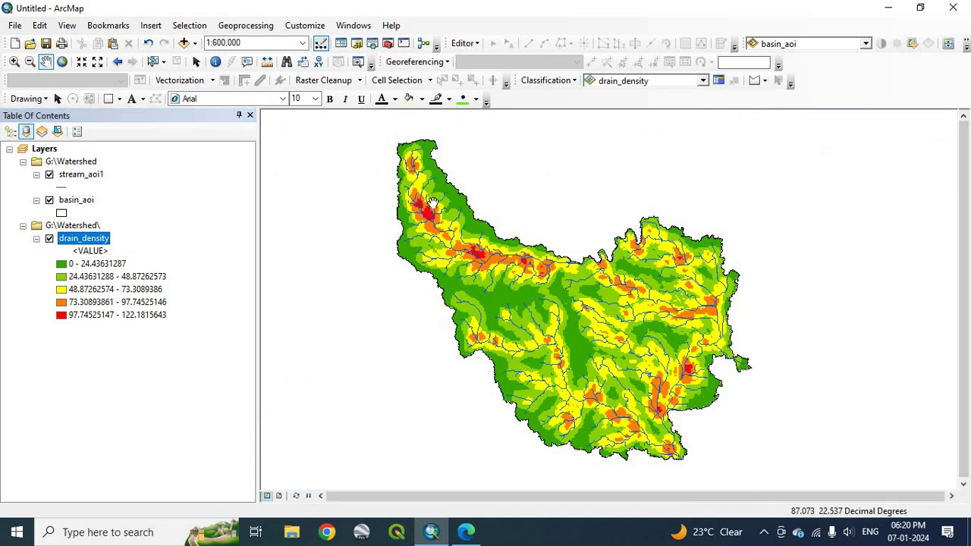
left_click_drag(481, 296, 498, 299)
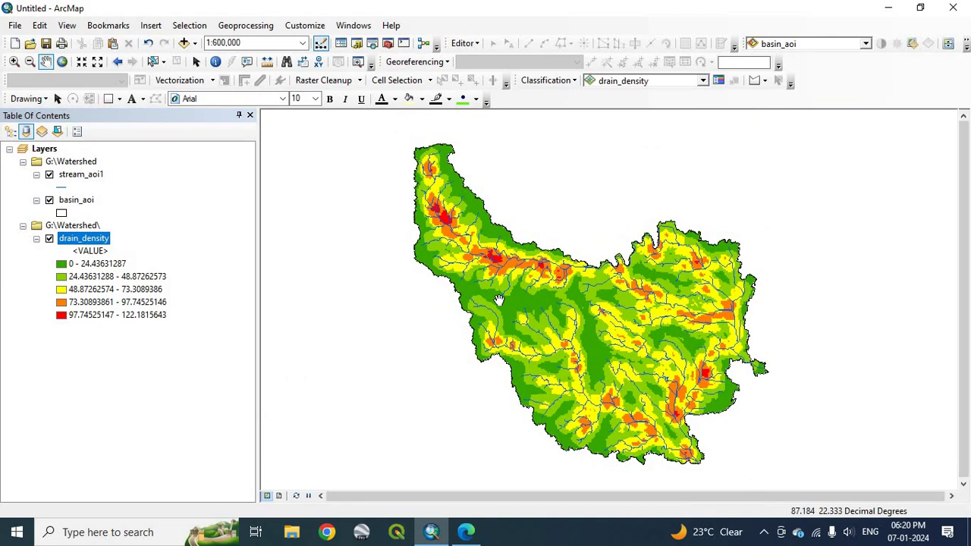